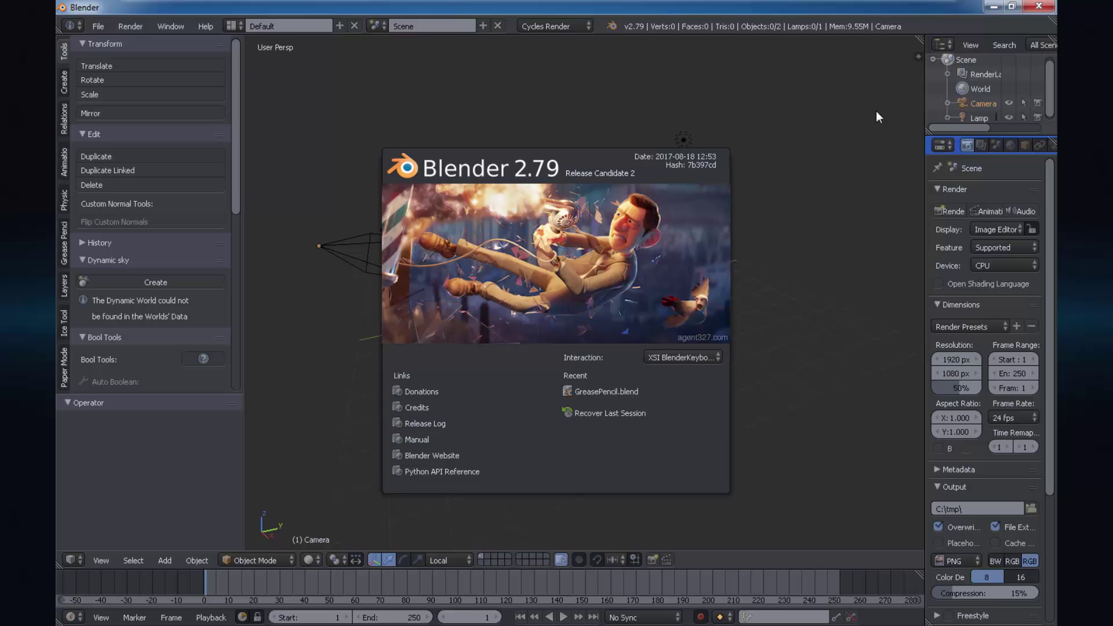
Step: Dismiss the splash screen and open the recent file GreasePencil.blend
{"action": "left_click", "coordinate": [630, 224]}
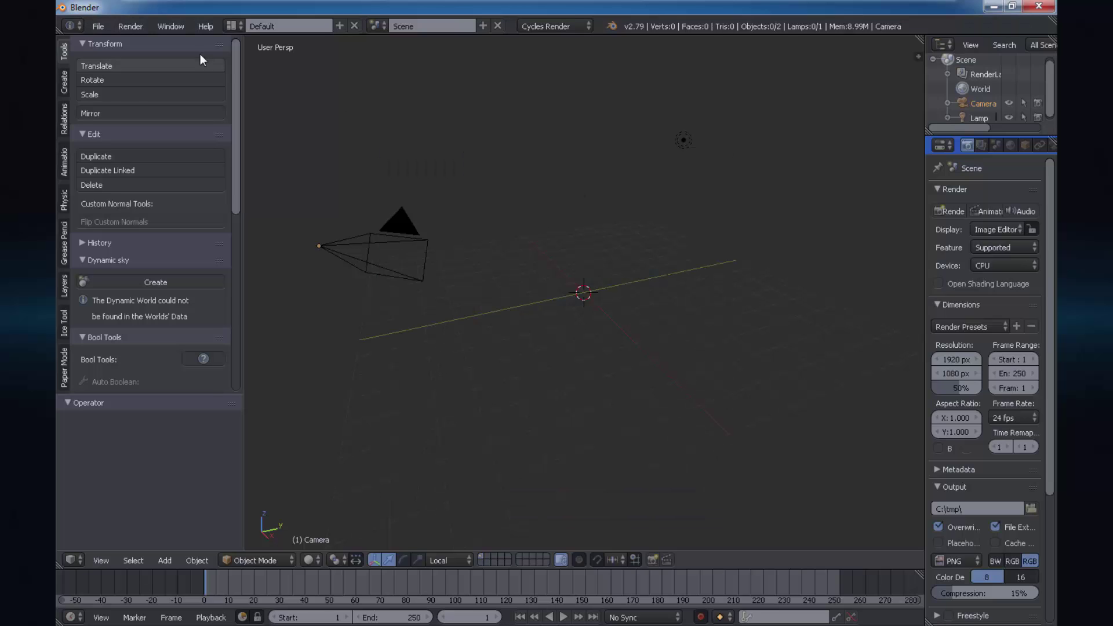
{"action": "left_click", "coordinate": [106, 27]}
{"action": "mouse_move", "coordinate": [150, 74]}
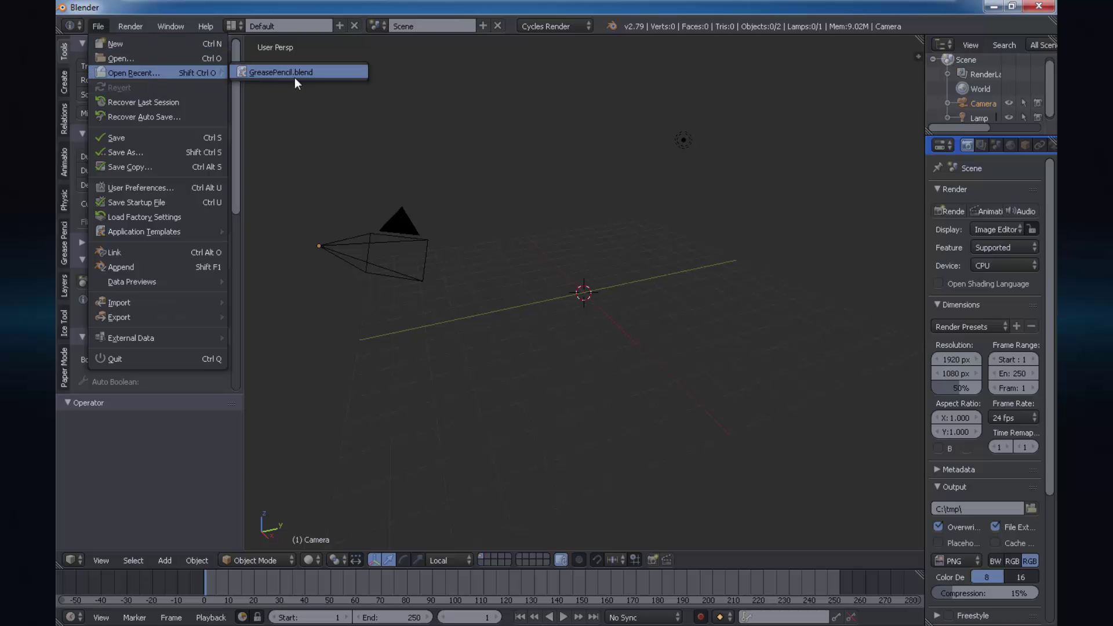
{"action": "left_click", "coordinate": [303, 74]}
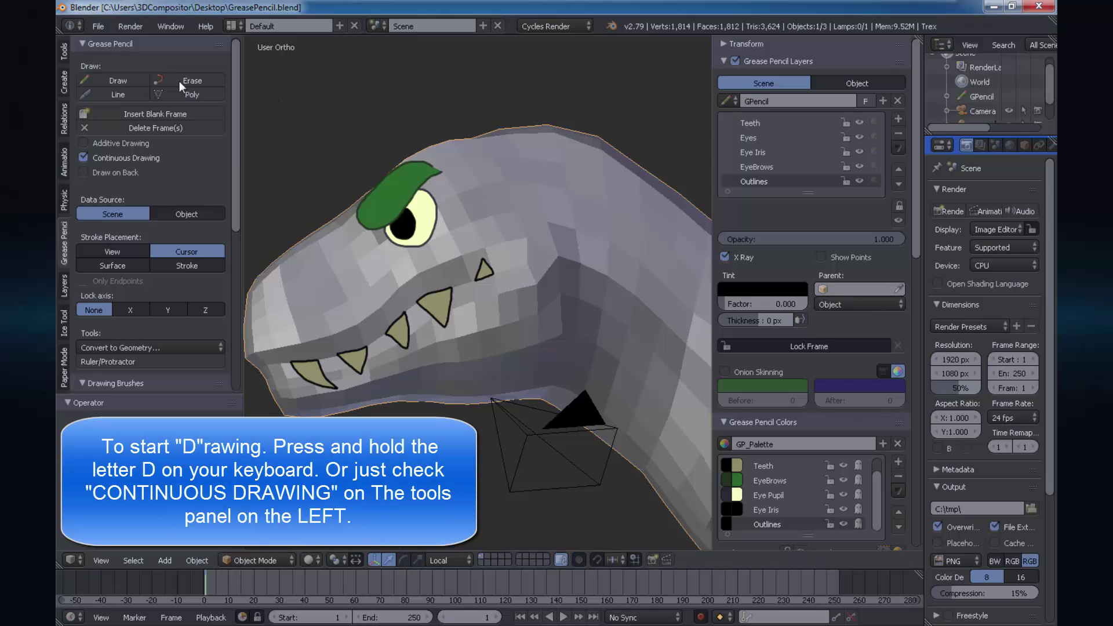
Step: Try a grease pencil stroke along the T-rex's mouth with the Marker brush and undo it
{"action": "left_click_drag", "start_coordinate": [236, 139], "coordinate": [244, 298]}
{"action": "left_click", "coordinate": [219, 327]}
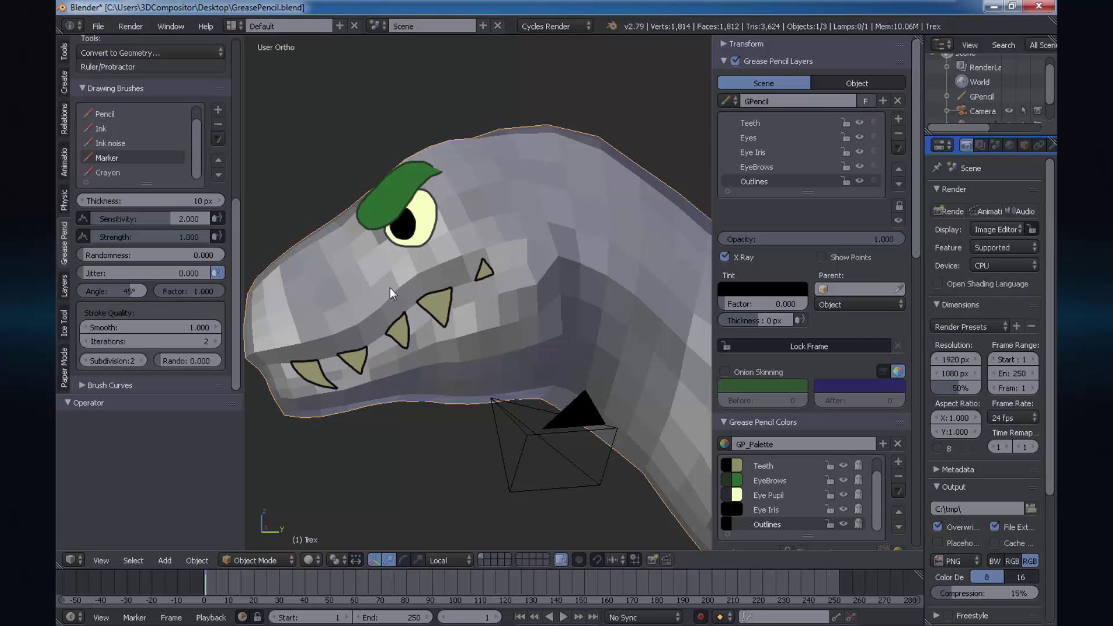
{"action": "key", "text": "d"}
{"action": "mouse_move", "coordinate": [277, 365]}
{"action": "left_mouse_down"}
{"action": "mouse_move", "coordinate": [374, 334]}
{"action": "mouse_move", "coordinate": [499, 261]}
{"action": "left_mouse_up"}
{"action": "key", "text": "ctrl+z"}
Step: Draw a 7 px stroke along the T-rex's mouth line on the Outlines layer with the Ink brush
{"action": "left_click", "coordinate": [109, 127]}
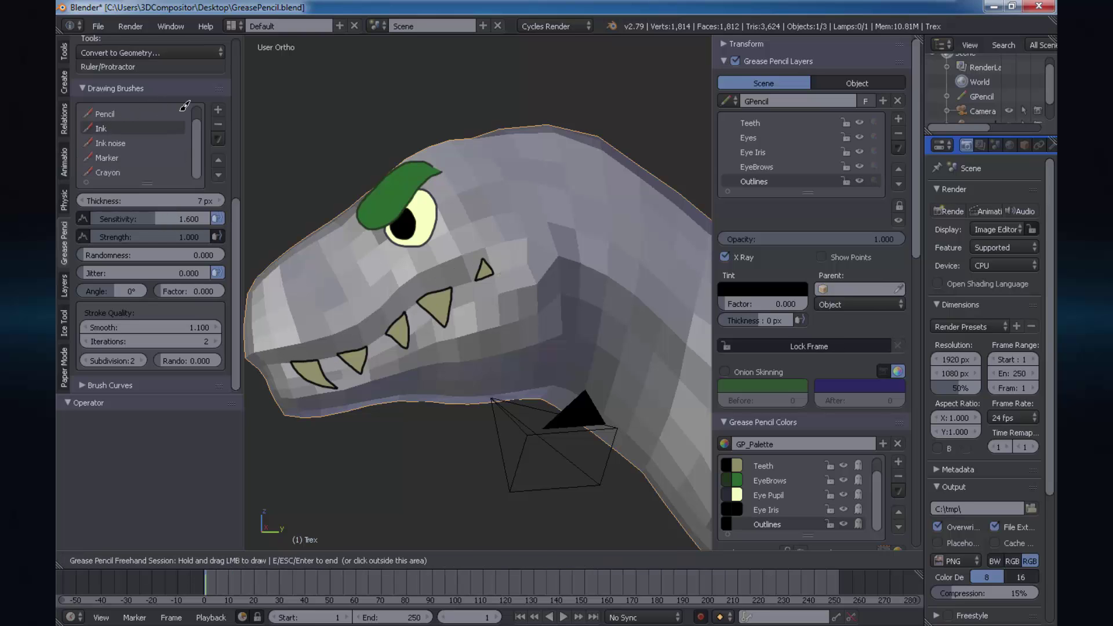
{"action": "left_click", "coordinate": [134, 111]}
{"action": "key", "text": "d"}
{"action": "mouse_move", "coordinate": [290, 364]}
{"action": "left_mouse_down"}
{"action": "mouse_move", "coordinate": [392, 326]}
{"action": "mouse_move", "coordinate": [469, 272]}
{"action": "mouse_move", "coordinate": [299, 362]}
{"action": "left_mouse_up"}
{"action": "key", "text": "ctrl+z"}
{"action": "left_click_drag", "start_coordinate": [450, 283], "coordinate": [545, 267]}
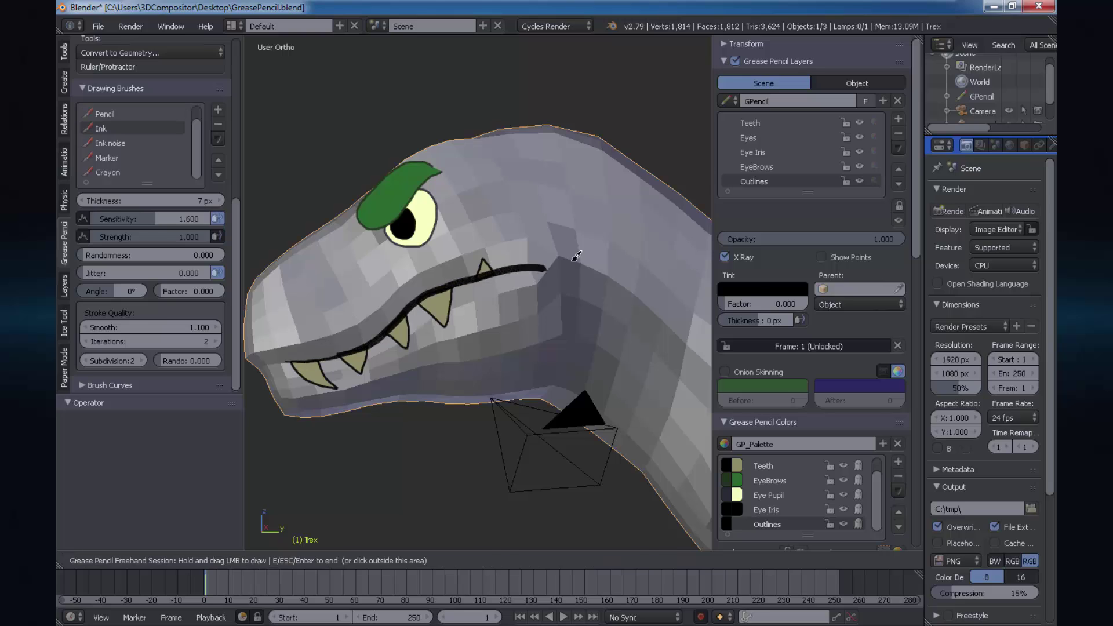
{"action": "key", "text": "ctrl+z"}
Step: Set the Ink brush thickness to 3 px and draw short wrinkle strokes under, in front of and behind the eye
{"action": "left_click_drag", "start_coordinate": [215, 200], "coordinate": [204, 200]}
{"action": "key", "text": "d"}
{"action": "left_click_drag", "start_coordinate": [388, 245], "coordinate": [442, 245]}
{"action": "key", "text": "ctrl+z"}
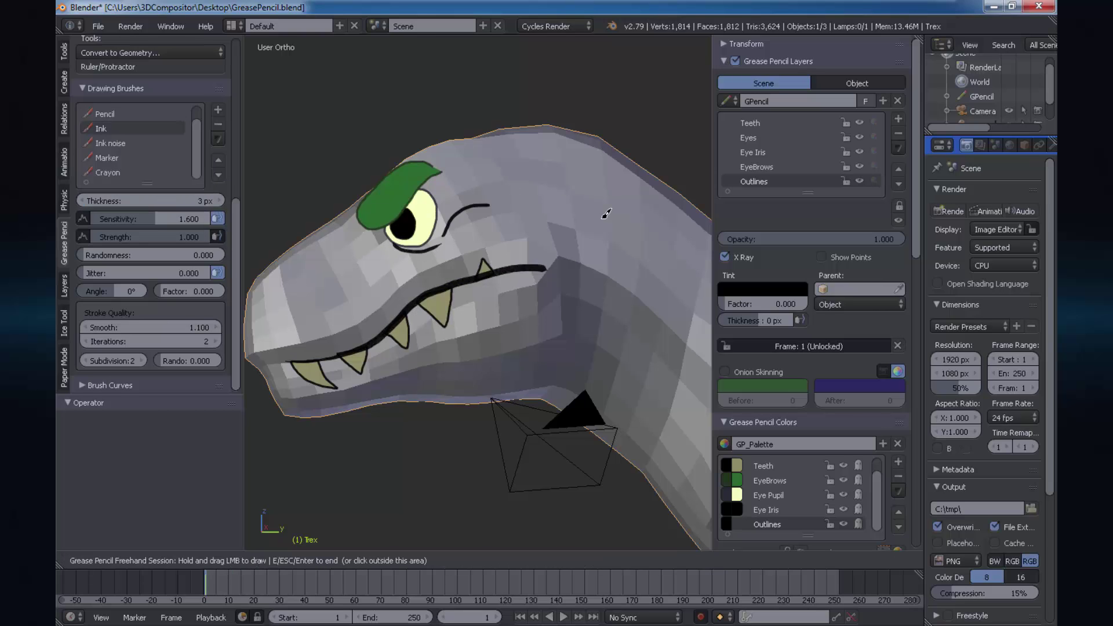
{"action": "key", "text": "ctrl+z"}
{"action": "left_click_drag", "start_coordinate": [346, 249], "coordinate": [382, 233]}
{"action": "left_click_drag", "start_coordinate": [439, 188], "coordinate": [443, 219]}
{"action": "left_click_drag", "start_coordinate": [451, 208], "coordinate": [496, 182]}
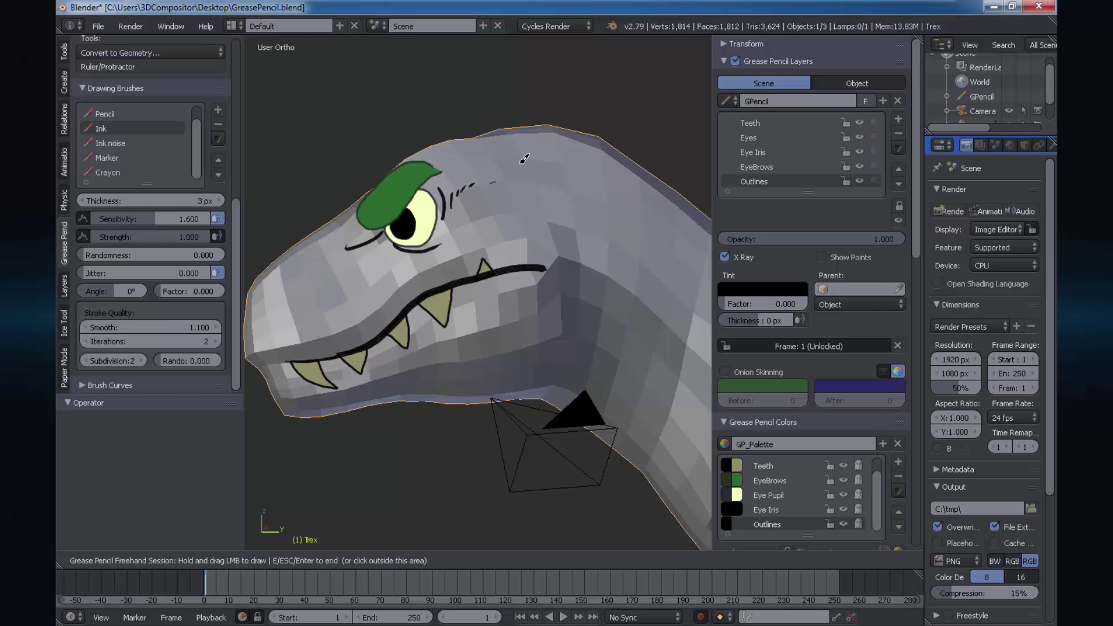
Step: Draw outline strokes for the nostril, jaw, mouth corner and neck wrinkles of the T-rex
{"action": "left_click_drag", "start_coordinate": [267, 305], "coordinate": [293, 286]}
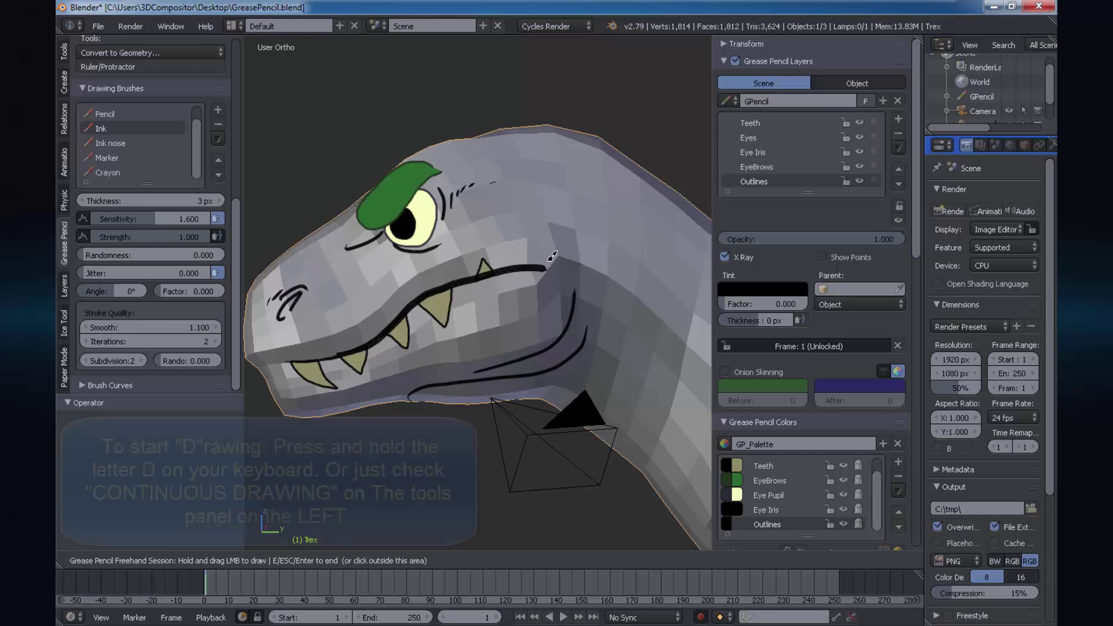
{"action": "left_click_drag", "start_coordinate": [535, 258], "coordinate": [549, 280]}
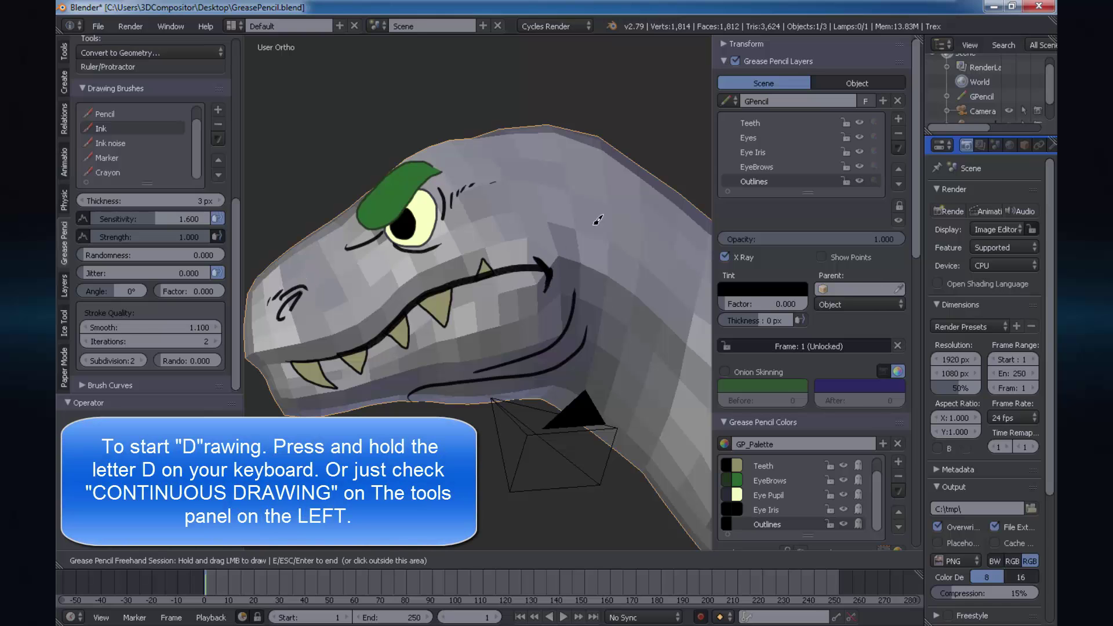
{"action": "left_click_drag", "start_coordinate": [579, 195], "coordinate": [594, 260]}
{"action": "left_click_drag", "start_coordinate": [606, 246], "coordinate": [614, 255]}
{"action": "left_click_drag", "start_coordinate": [592, 352], "coordinate": [620, 368]}
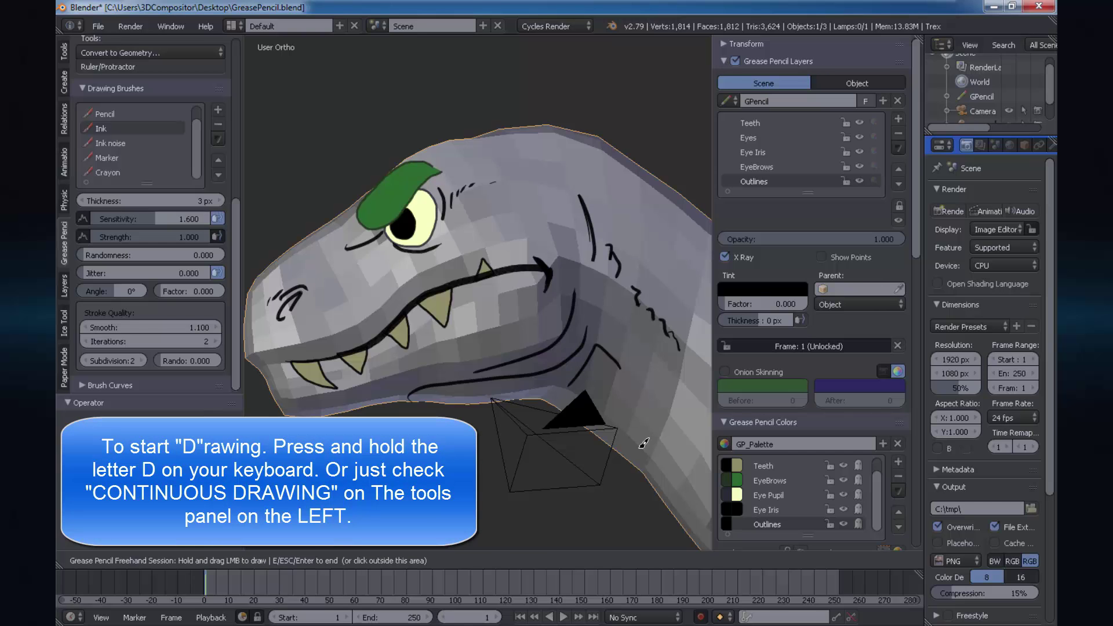
Step: Hide the Camera object in the 3D view
{"action": "left_click", "coordinate": [1009, 110]}
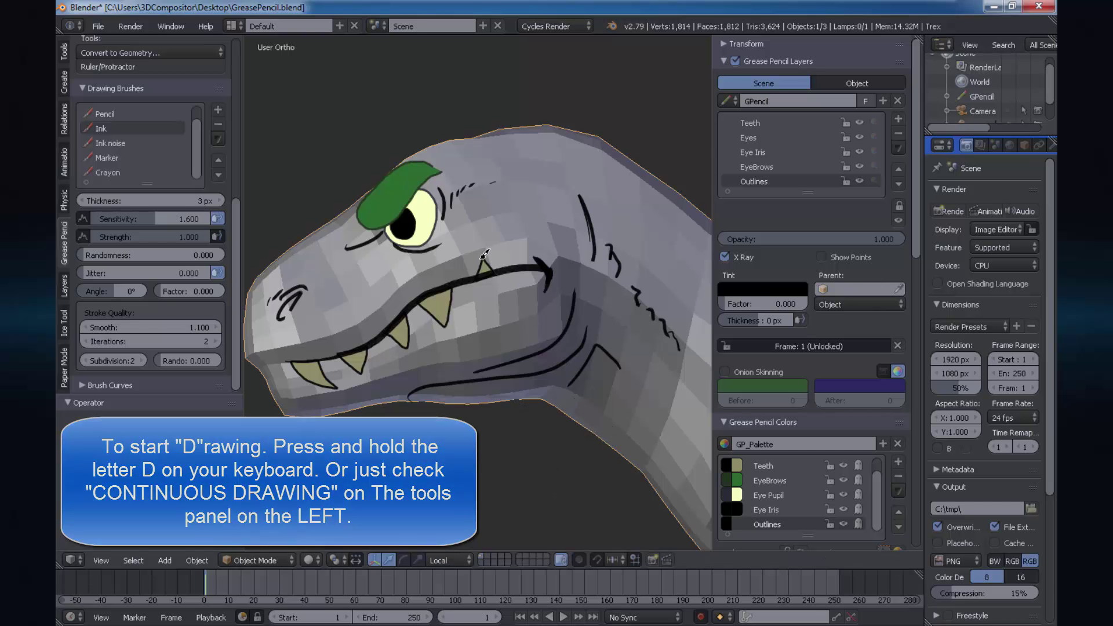
{"action": "middle_click_drag", "start_coordinate": [603, 128], "coordinate": [606, 114]}
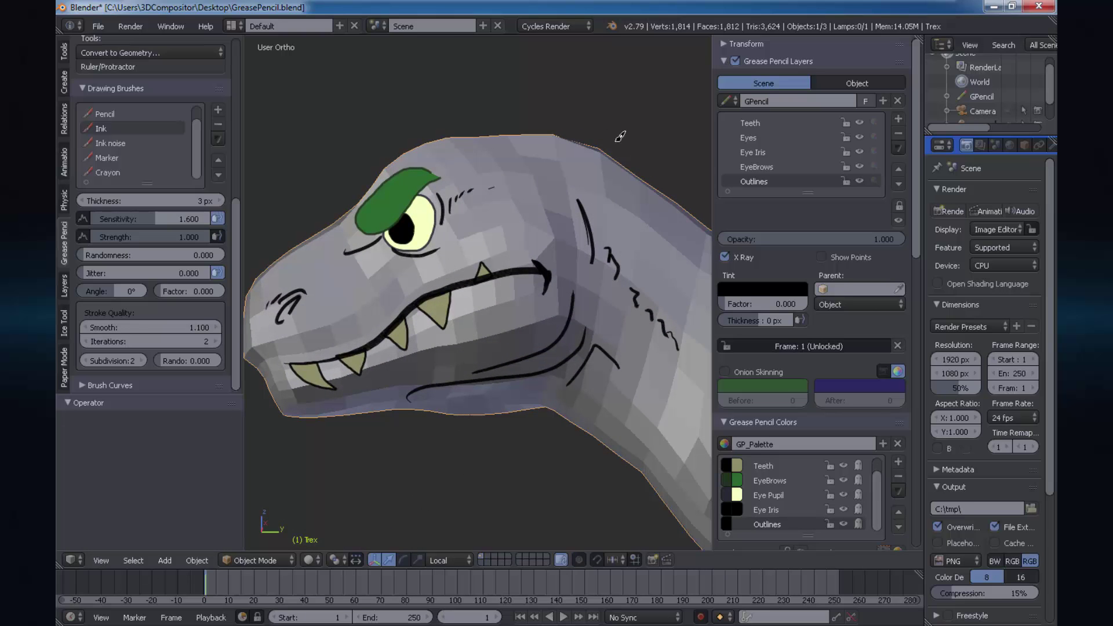
Step: Collapse all the view properties sections except Stored Views and initialize it
{"action": "left_click_drag", "start_coordinate": [914, 65], "coordinate": [920, 374]}
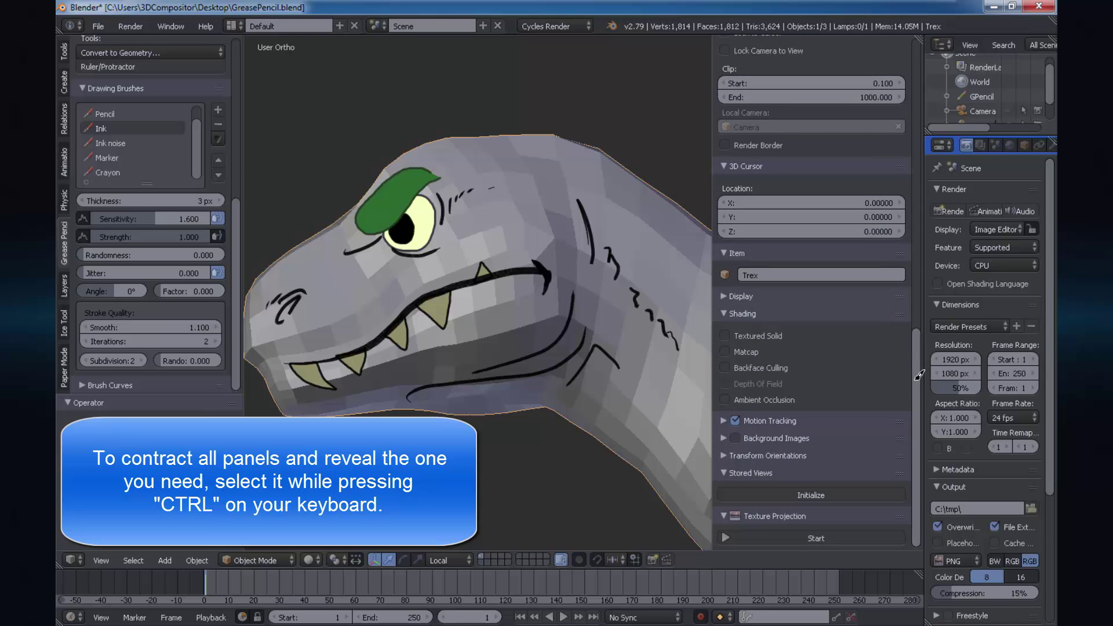
{"action": "left_click", "coordinate": [724, 316]}
{"action": "left_click", "coordinate": [738, 255], "text": "ctrl"}
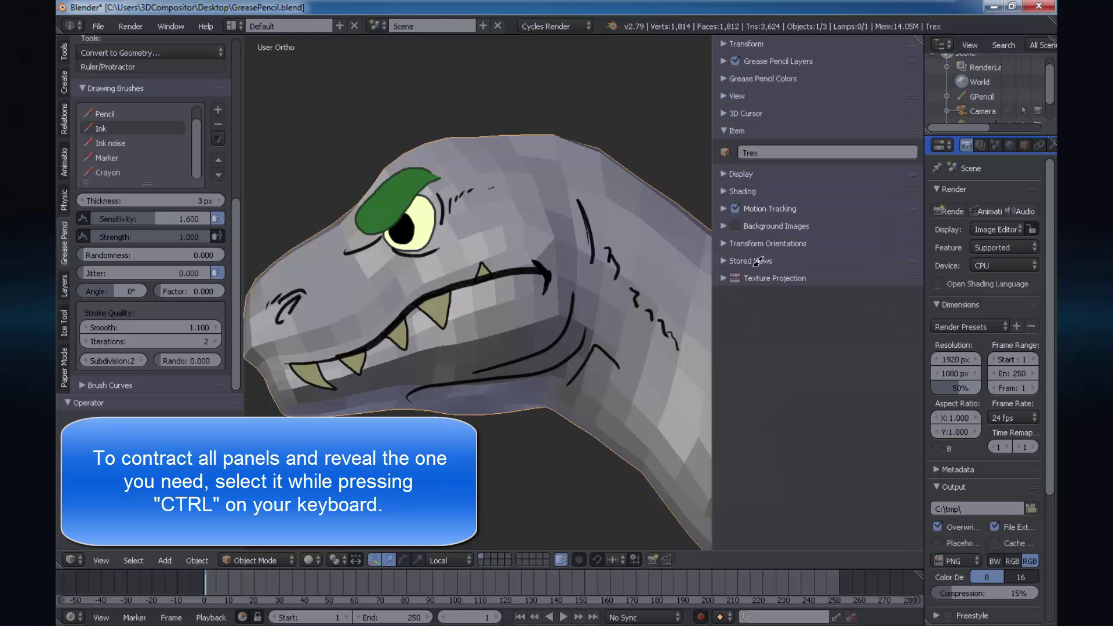
{"action": "left_click", "coordinate": [753, 261], "text": "ctrl"}
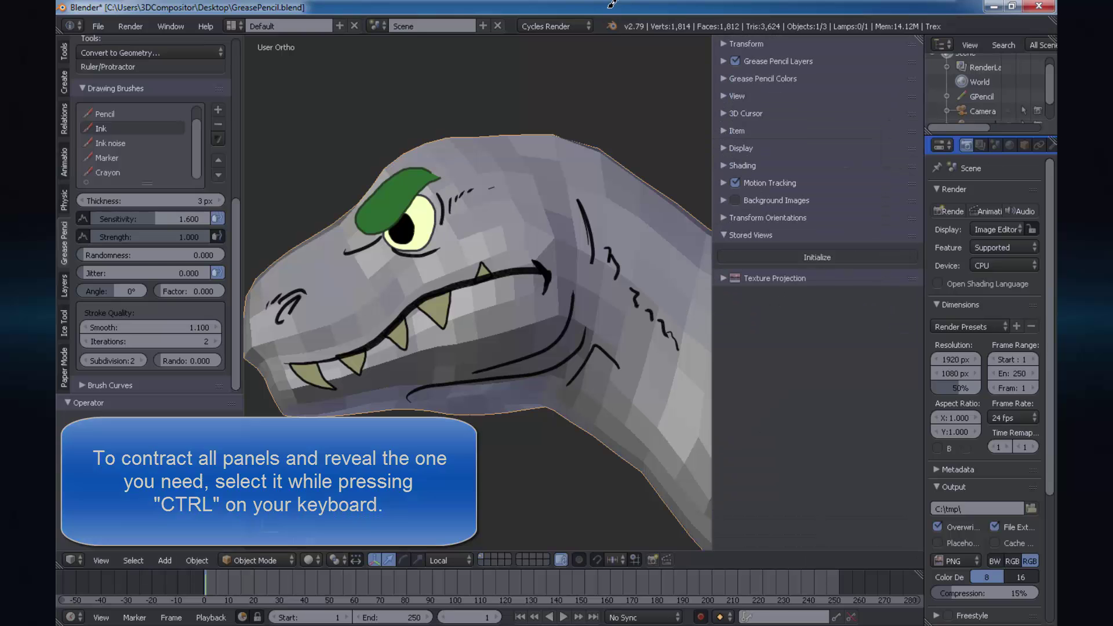
{"action": "mouse_move", "coordinate": [591, 118]}
{"action": "middle_mouse_down"}
{"action": "mouse_move", "coordinate": [581, 137]}
{"action": "mouse_move", "coordinate": [593, 132]}
{"action": "mouse_move", "coordinate": [570, 138]}
{"action": "mouse_move", "coordinate": [593, 136]}
{"action": "middle_mouse_up"}
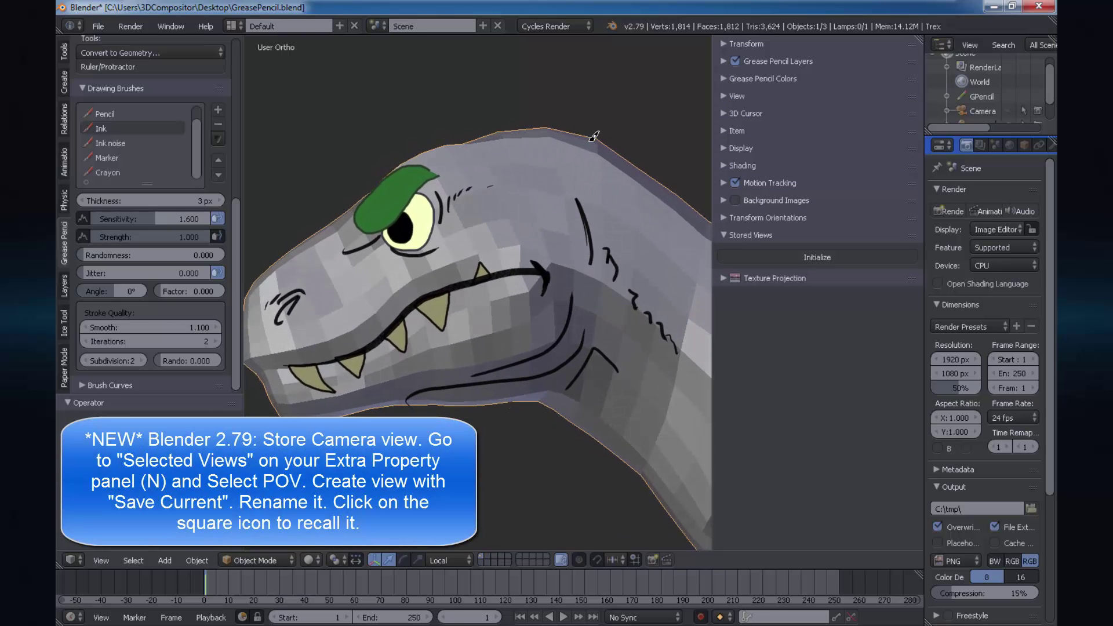
{"action": "left_click", "coordinate": [724, 235]}
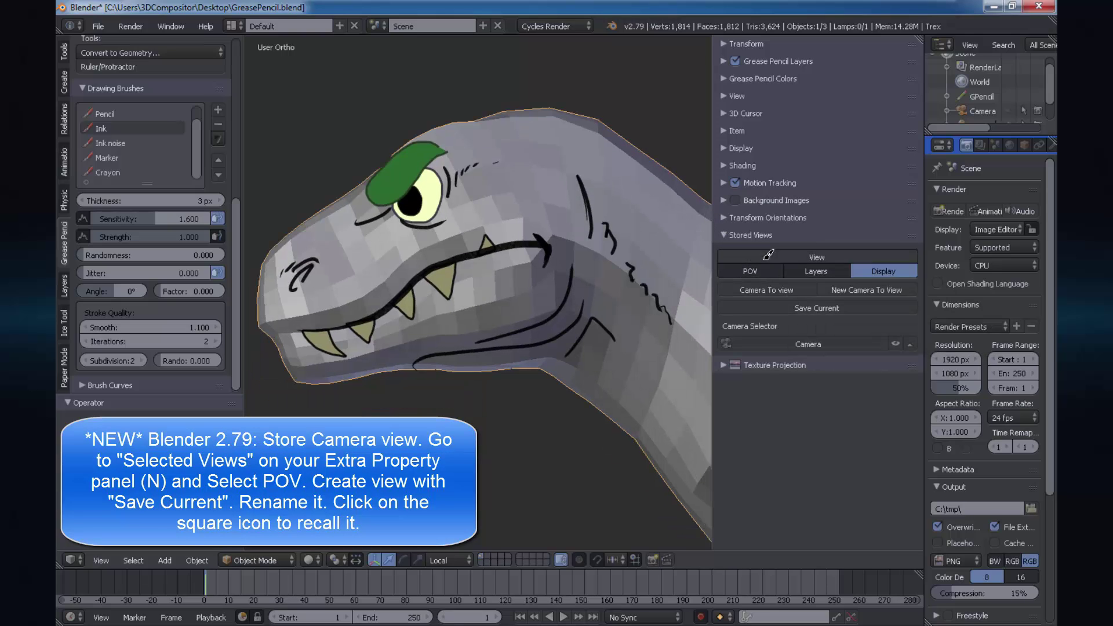
Step: Save the current viewpoint as a POV stored view named TRex
{"action": "left_click", "coordinate": [766, 268]}
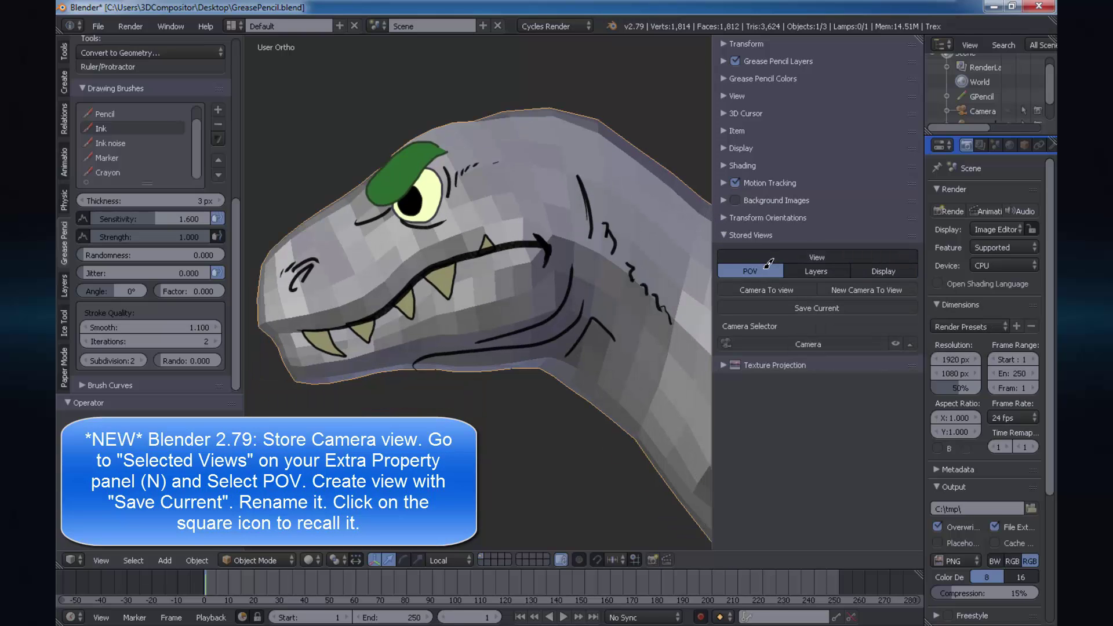
{"action": "left_click", "coordinate": [816, 307]}
{"action": "double_click", "coordinate": [785, 327]}
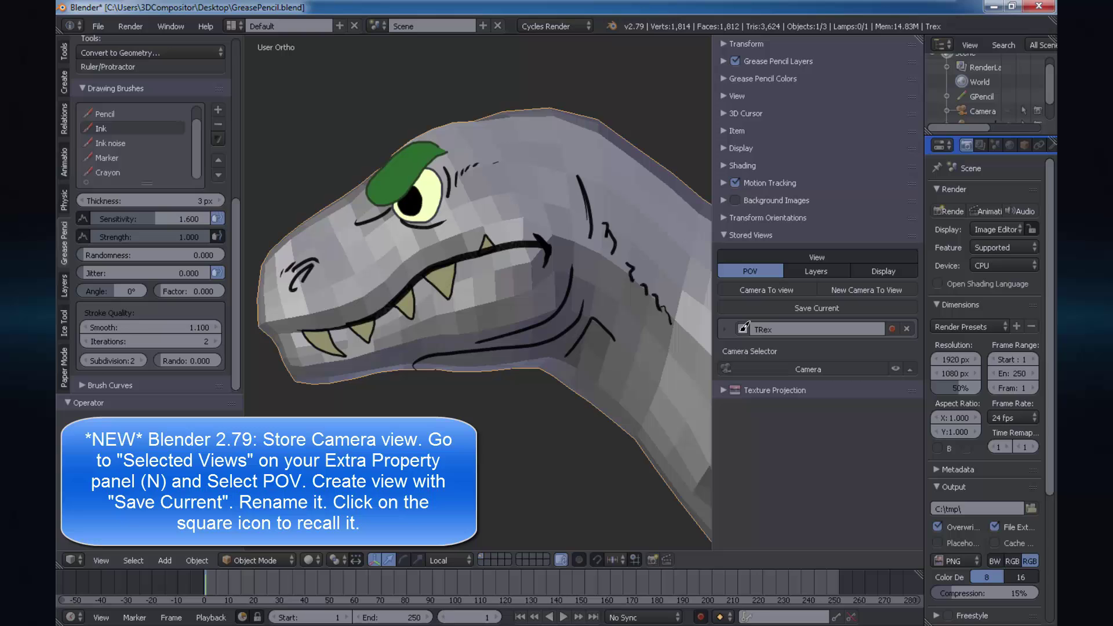
Step: Test the TRex stored view by orbiting away from the head and recalling it
{"action": "mouse_move", "coordinate": [505, 454]}
{"action": "middle_mouse_down"}
{"action": "mouse_move", "coordinate": [489, 413]}
{"action": "mouse_move", "coordinate": [502, 342]}
{"action": "middle_mouse_up"}
{"action": "mouse_move", "coordinate": [542, 396]}
{"action": "middle_mouse_down"}
{"action": "mouse_move", "coordinate": [520, 399]}
{"action": "mouse_move", "coordinate": [541, 397]}
{"action": "middle_mouse_up"}
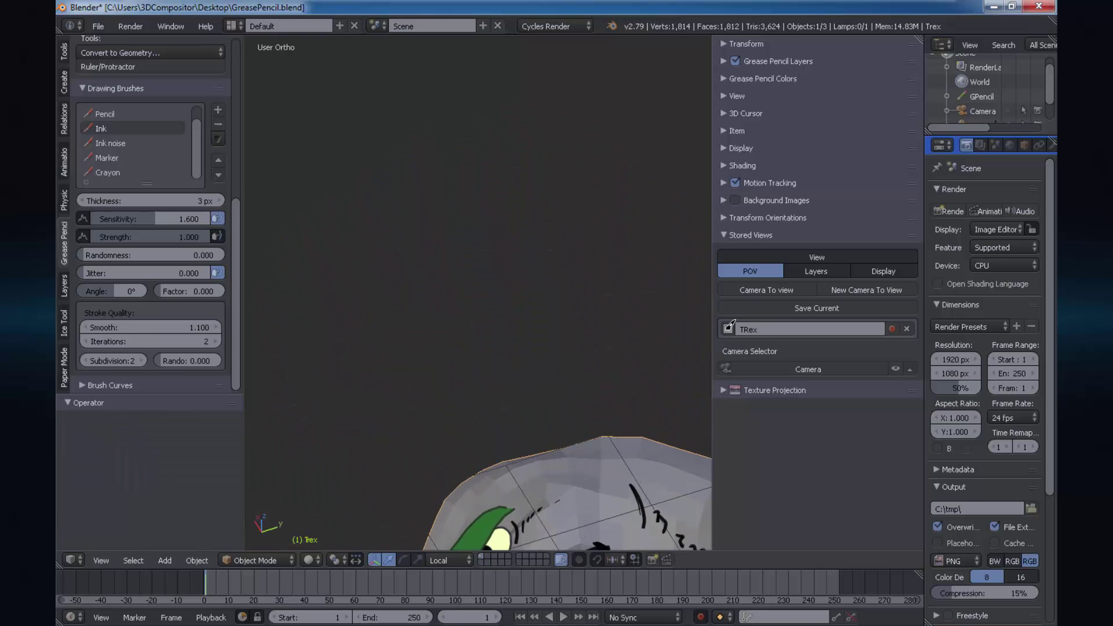
{"action": "left_click", "coordinate": [728, 326]}
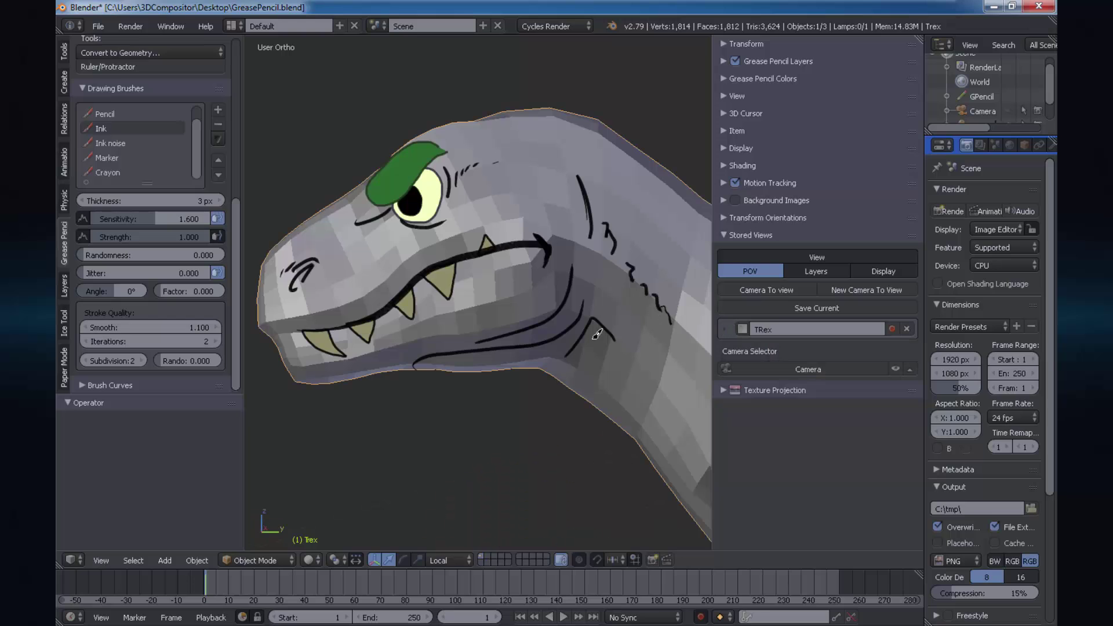
{"action": "middle_click_drag", "start_coordinate": [555, 312], "coordinate": [581, 280]}
{"action": "left_click", "coordinate": [730, 329]}
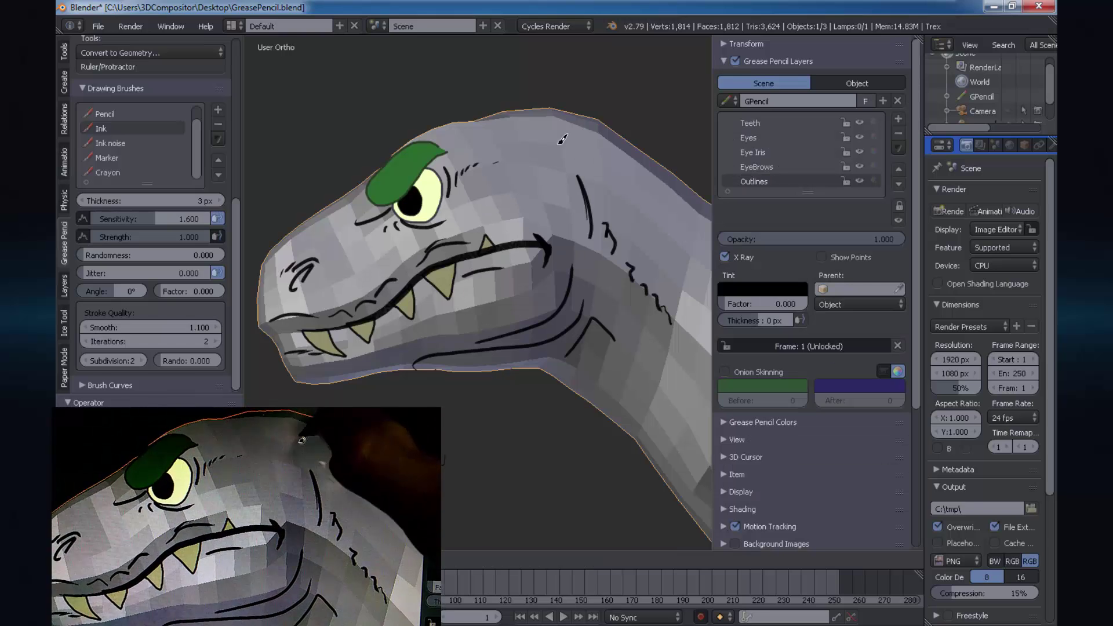
Step: Draw short ink strokes along the back of the head and wrinkle strokes on the snout in front of the eye
{"action": "mouse_move", "coordinate": [555, 139]}
{"action": "left_mouse_down"}
{"action": "mouse_move", "coordinate": [563, 156]}
{"action": "mouse_move", "coordinate": [595, 145]}
{"action": "left_mouse_up"}
{"action": "left_click_drag", "start_coordinate": [595, 145], "coordinate": [617, 159]}
{"action": "left_click_drag", "start_coordinate": [621, 160], "coordinate": [626, 162]}
{"action": "left_click_drag", "start_coordinate": [632, 163], "coordinate": [639, 165]}
{"action": "left_click_drag", "start_coordinate": [645, 171], "coordinate": [655, 177]}
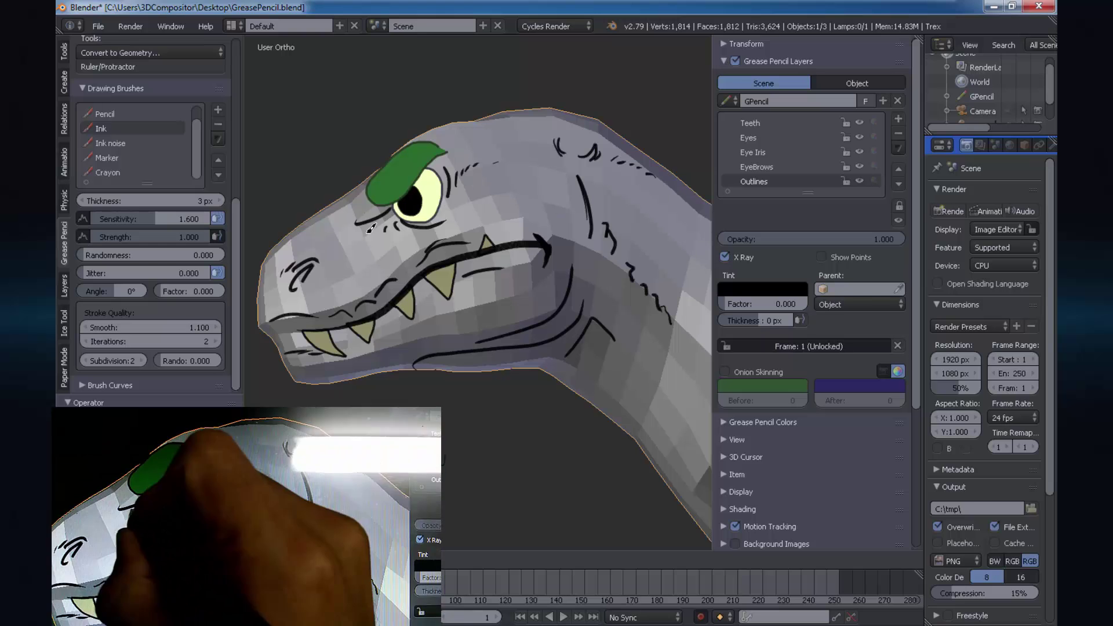
{"action": "left_click_drag", "start_coordinate": [369, 226], "coordinate": [357, 232]}
{"action": "left_click_drag", "start_coordinate": [354, 234], "coordinate": [338, 250]}
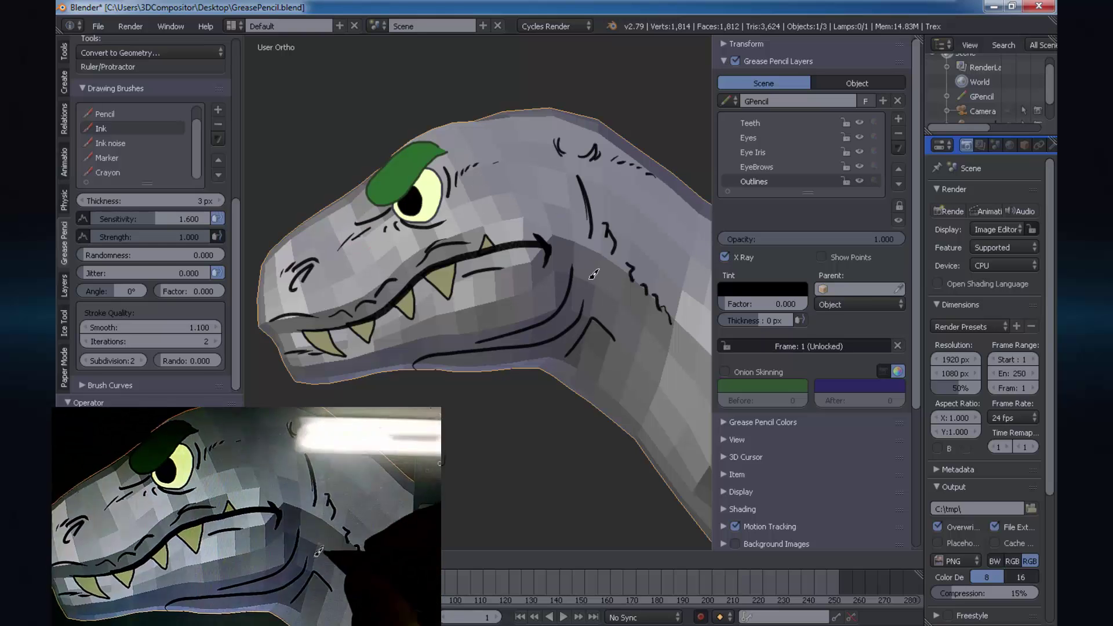
Step: Draw wrinkle strokes on the lower and upper neck and inspect the drawing from another angle
{"action": "left_click_drag", "start_coordinate": [589, 367], "coordinate": [628, 376]}
{"action": "left_click_drag", "start_coordinate": [632, 378], "coordinate": [681, 393]}
{"action": "left_click_drag", "start_coordinate": [639, 340], "coordinate": [677, 356]}
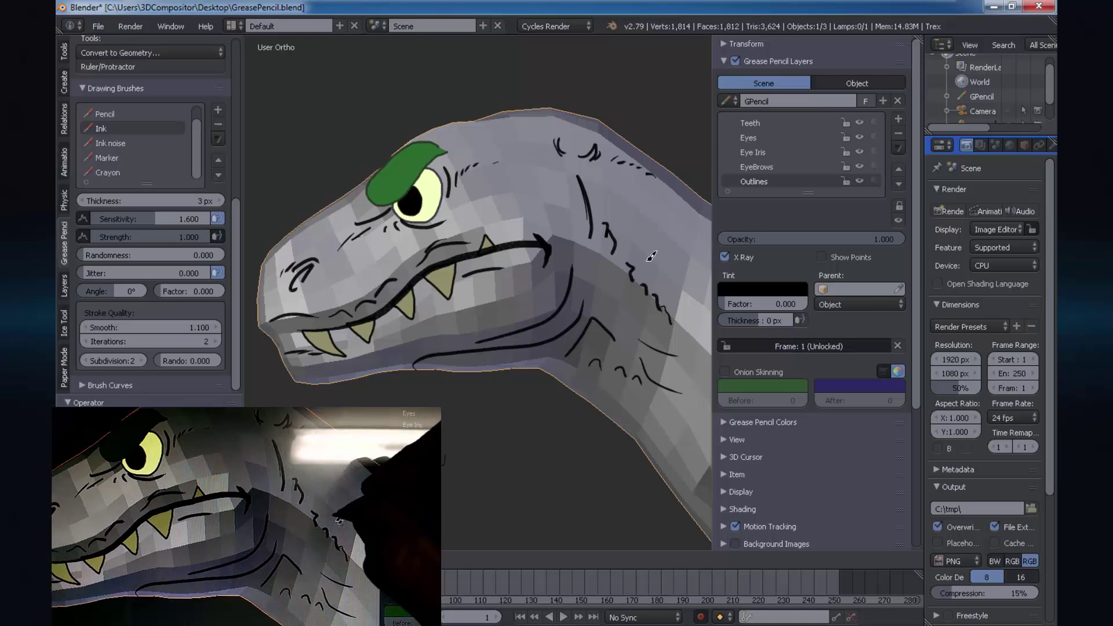
{"action": "left_click_drag", "start_coordinate": [631, 257], "coordinate": [698, 263]}
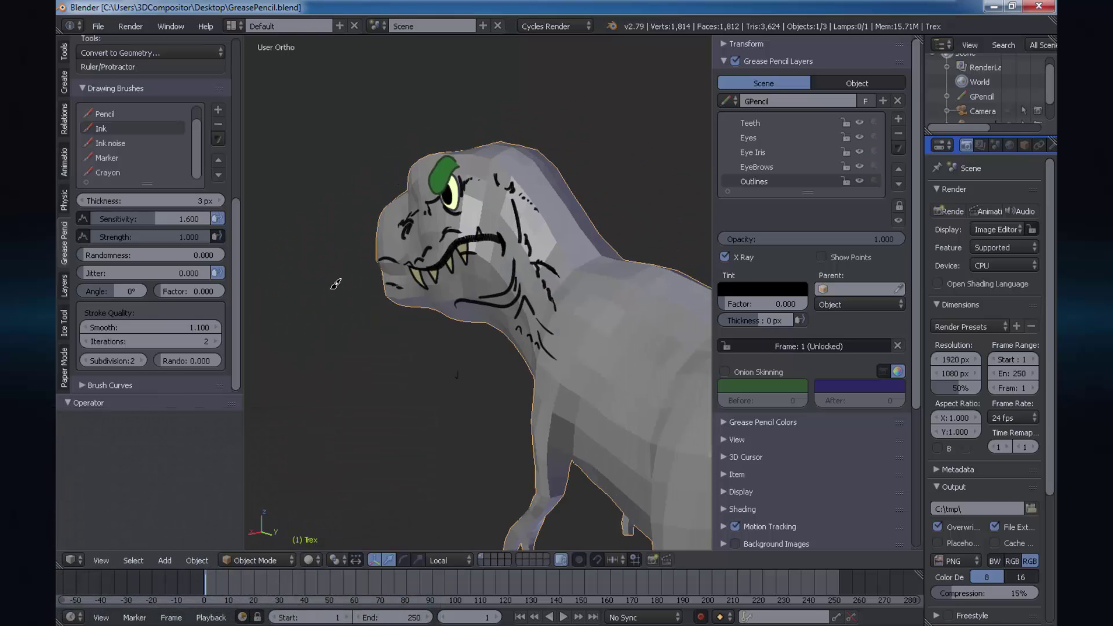
{"action": "mouse_move", "coordinate": [335, 284]}
{"action": "middle_mouse_down"}
{"action": "mouse_move", "coordinate": [388, 338]}
{"action": "mouse_move", "coordinate": [497, 329]}
{"action": "mouse_move", "coordinate": [605, 297]}
{"action": "mouse_move", "coordinate": [435, 251]}
{"action": "mouse_move", "coordinate": [374, 258]}
{"action": "mouse_move", "coordinate": [606, 129]}
{"action": "mouse_move", "coordinate": [614, 104]}
{"action": "middle_mouse_up"}
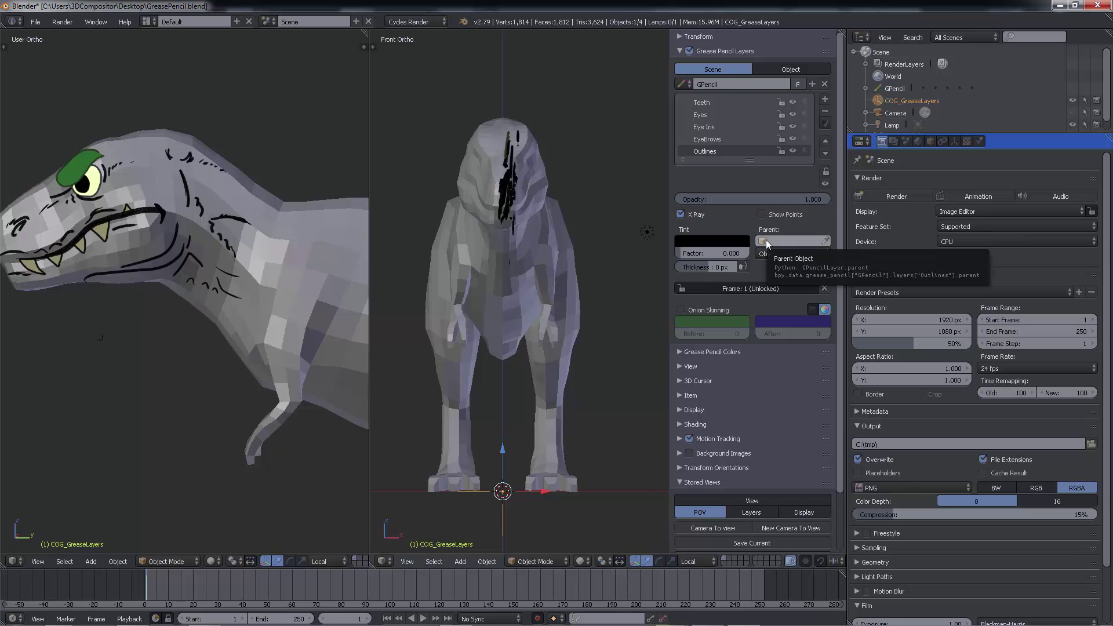
Step: Try parenting the Outlines layer to COG_GreaseLayers and moving that object along its local X axis, and undo both changes
{"action": "left_click", "coordinate": [812, 243]}
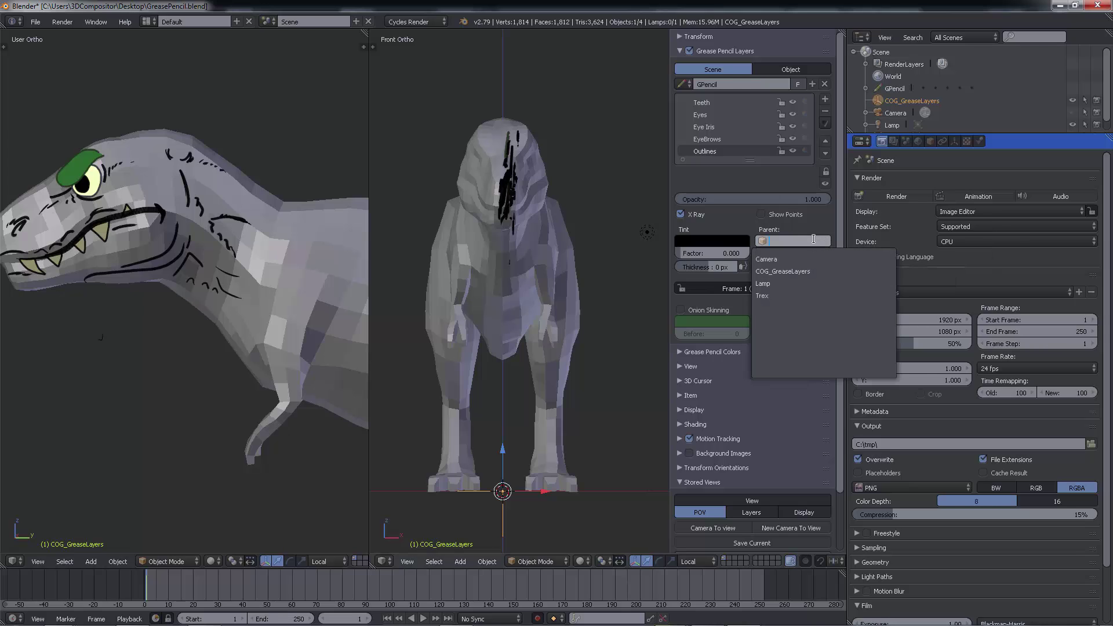
{"action": "left_click", "coordinate": [789, 272]}
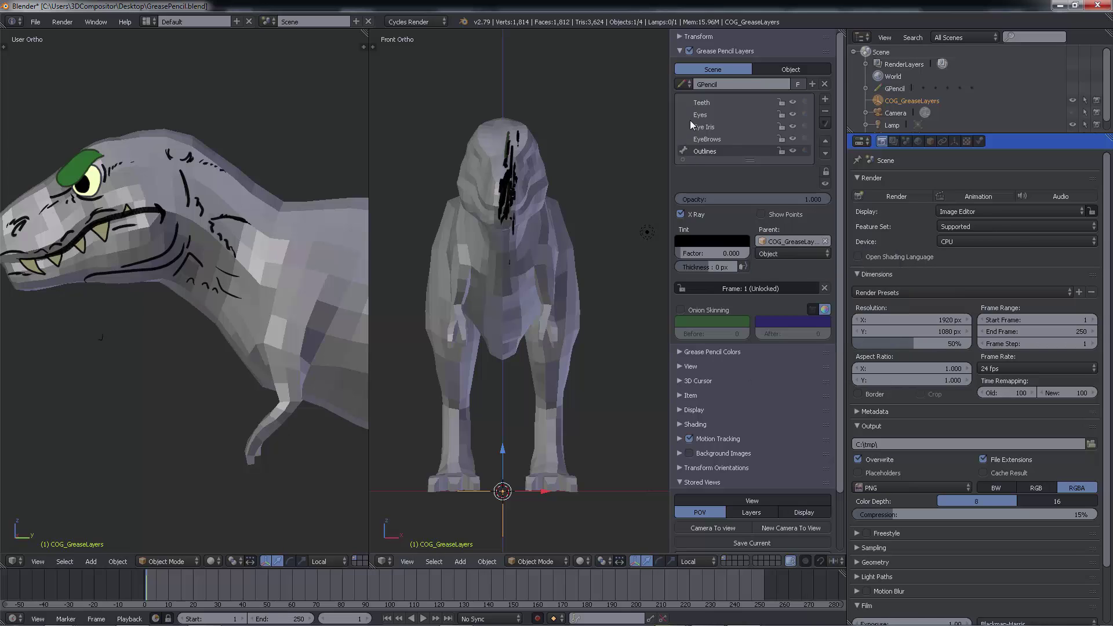
{"action": "key", "text": "g"}
{"action": "key", "text": "x"}
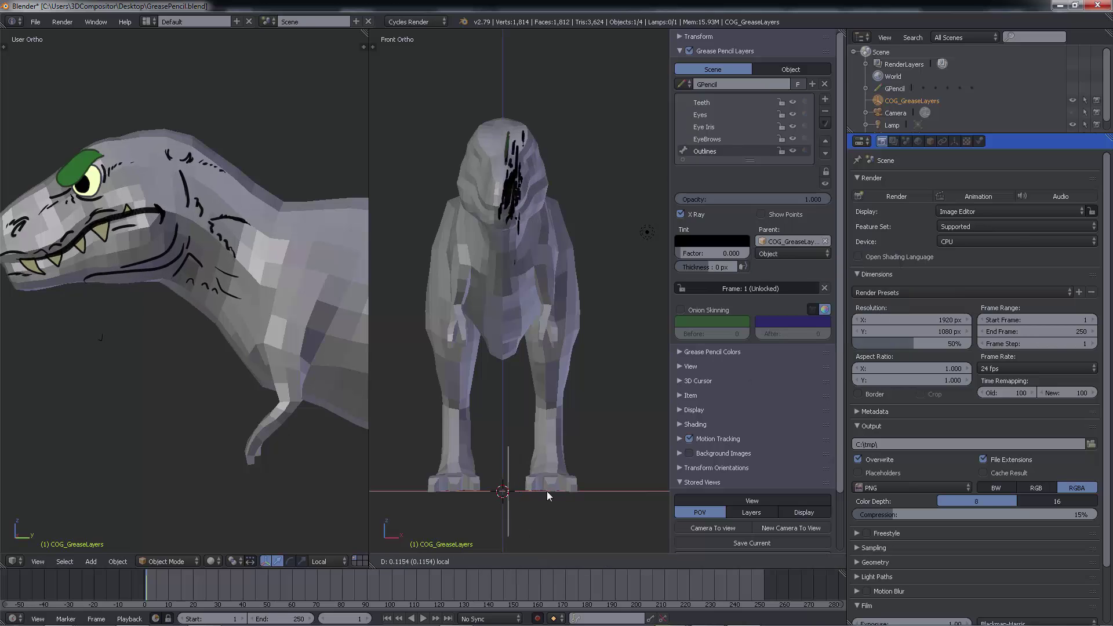
{"action": "mouse_move", "coordinate": [547, 493]}
{"action": "left_mouse_down"}
{"action": "mouse_move", "coordinate": [562, 494]}
{"action": "mouse_move", "coordinate": [538, 492]}
{"action": "mouse_move", "coordinate": [608, 493]}
{"action": "mouse_move", "coordinate": [556, 492]}
{"action": "left_mouse_up"}
{"action": "key", "text": "ctrl+z"}
{"action": "key", "text": "ctrl+z"}
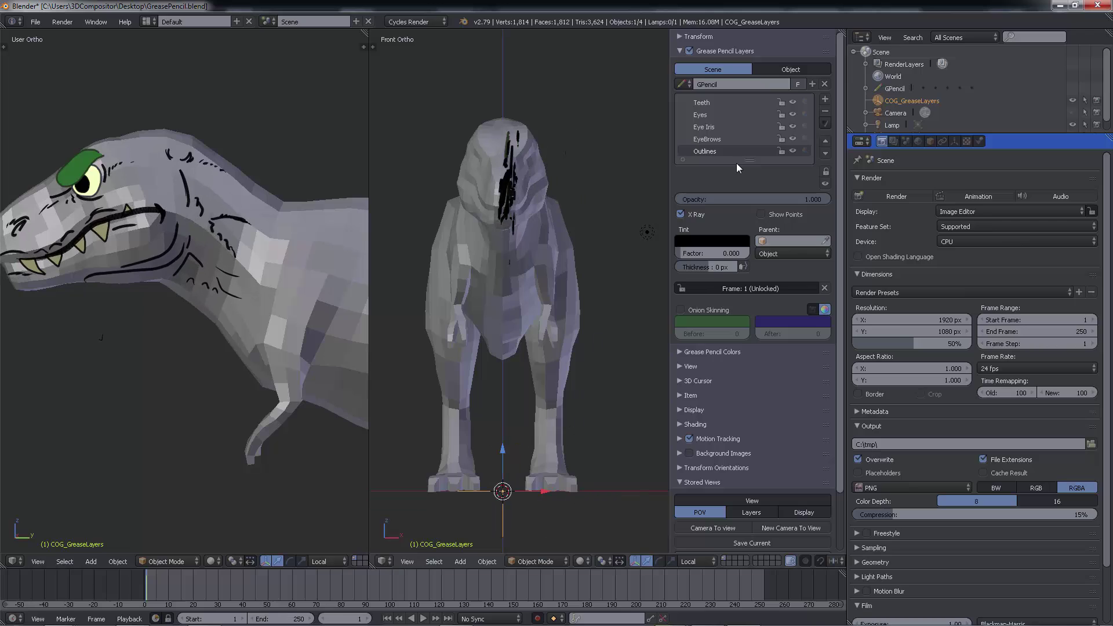
Step: Parent the Outlines and EyeBrows grease pencil layers to COG_GreaseLayers
{"action": "left_click", "coordinate": [791, 241]}
{"action": "left_click", "coordinate": [786, 275]}
{"action": "left_click", "coordinate": [706, 104]}
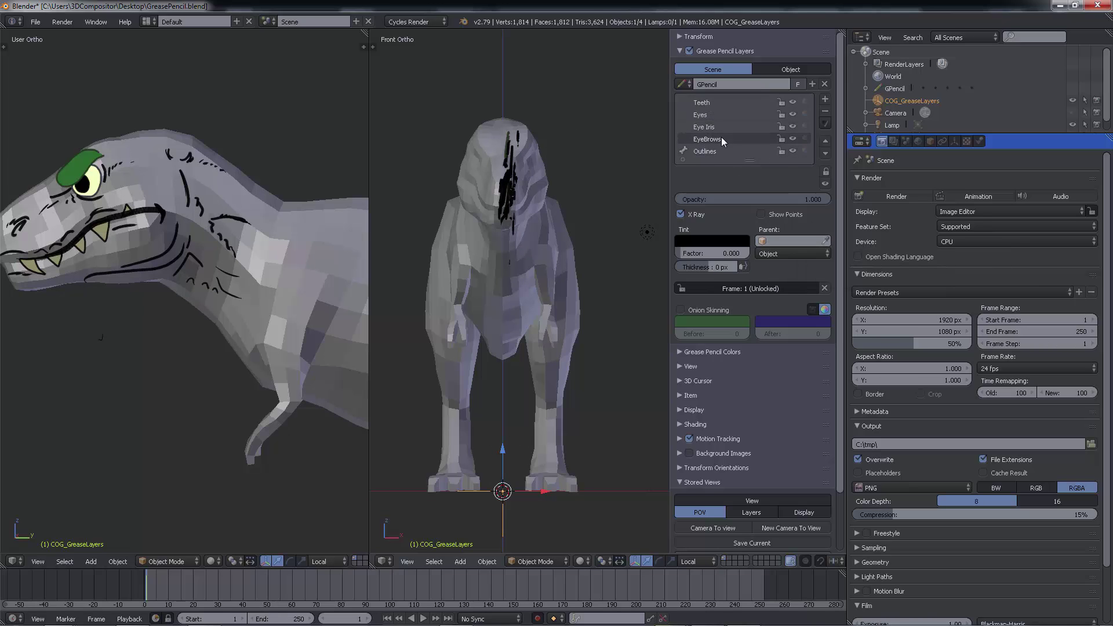
{"action": "left_click", "coordinate": [767, 240]}
{"action": "left_click", "coordinate": [782, 271]}
Step: Parent the Eye Iris and Eyes grease pencil layers to COG_GreaseLayers
{"action": "left_click", "coordinate": [710, 128]}
{"action": "left_click", "coordinate": [765, 240]}
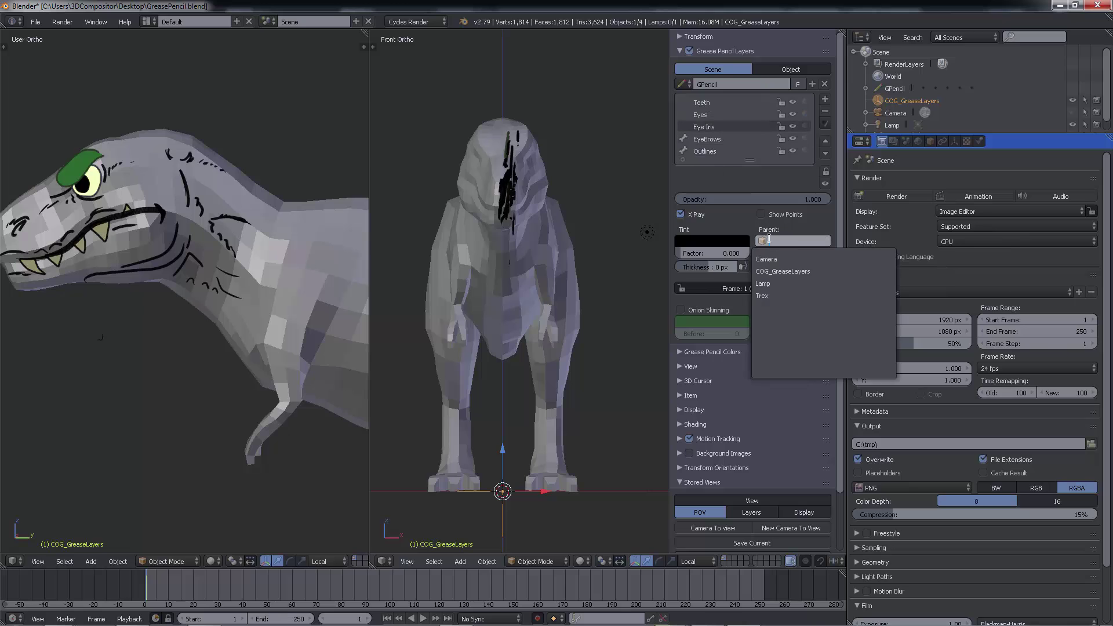
{"action": "left_click", "coordinate": [780, 270]}
{"action": "left_click", "coordinate": [702, 115]}
{"action": "left_click", "coordinate": [792, 241]}
{"action": "left_click", "coordinate": [780, 271]}
Step: Parent the Teeth grease pencil layer to COG_GreaseLayers and test the link by moving that object along its local X axis
{"action": "left_click", "coordinate": [701, 102]}
{"action": "left_click", "coordinate": [791, 242]}
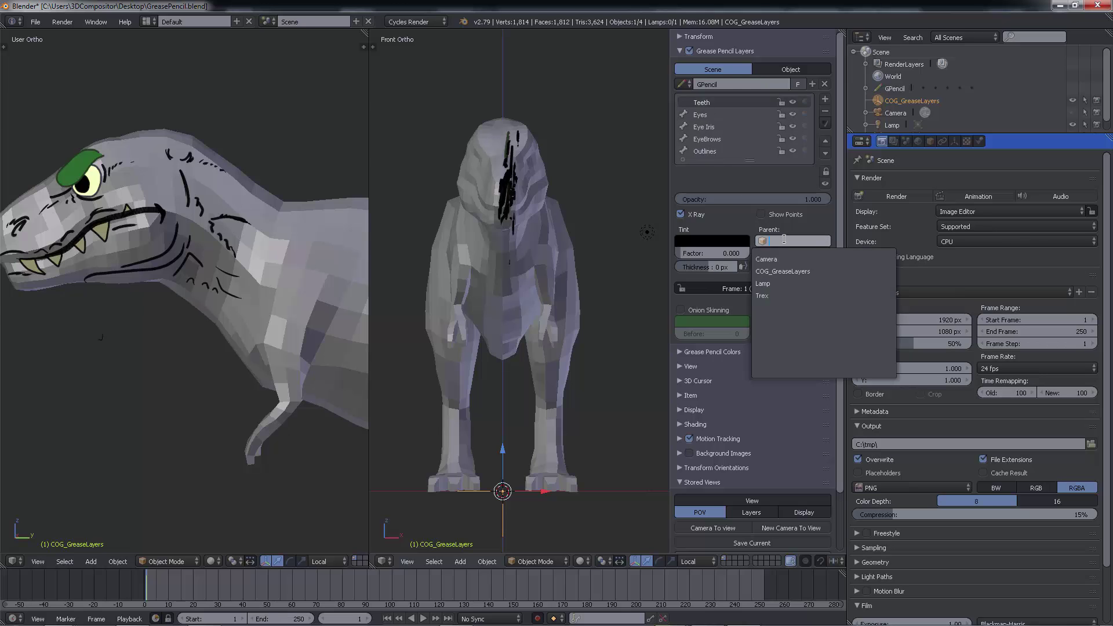
{"action": "left_click", "coordinate": [785, 274]}
{"action": "key", "text": "g"}
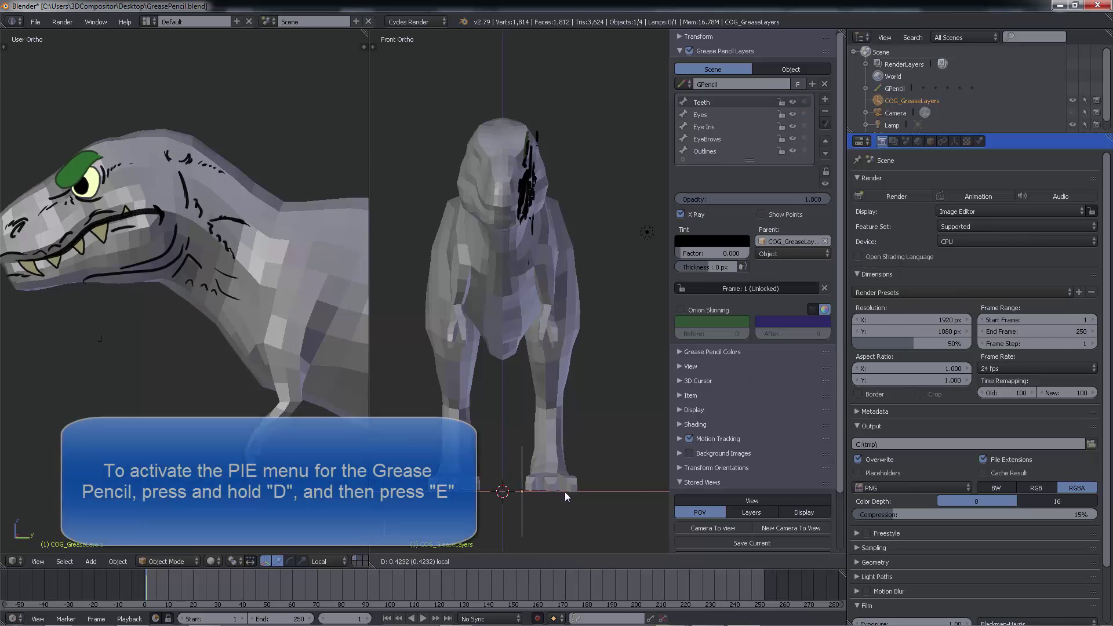
{"action": "left_click", "coordinate": [555, 494]}
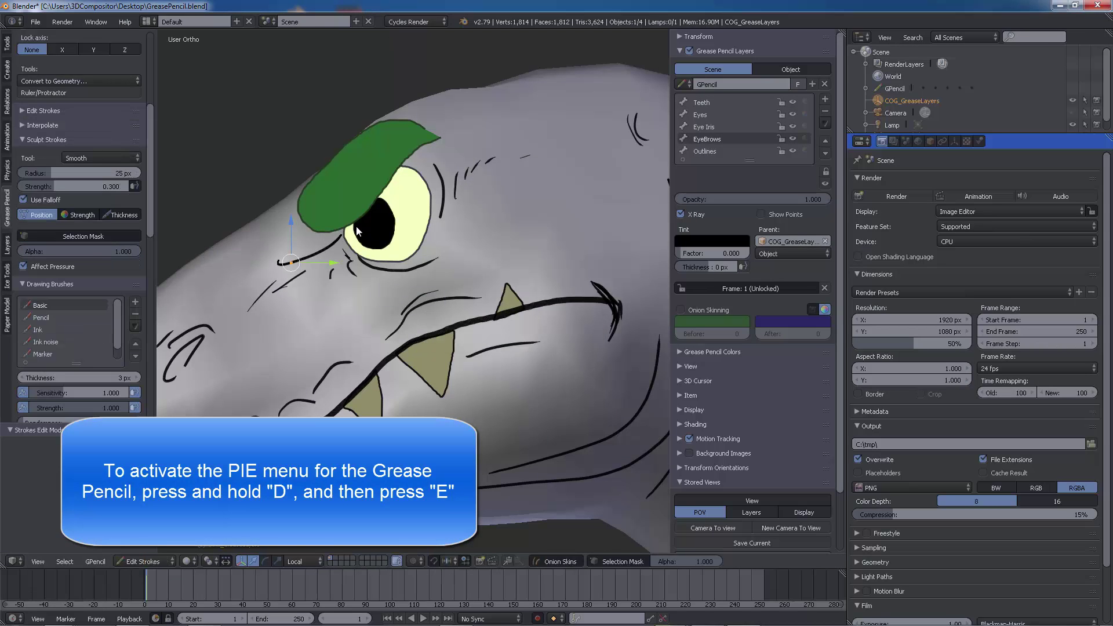
Step: Reshape the front tip and upper edge of the green eyebrow on the EyeBrows layer with the Grab sculpt brush
{"action": "left_click", "coordinate": [109, 159]}
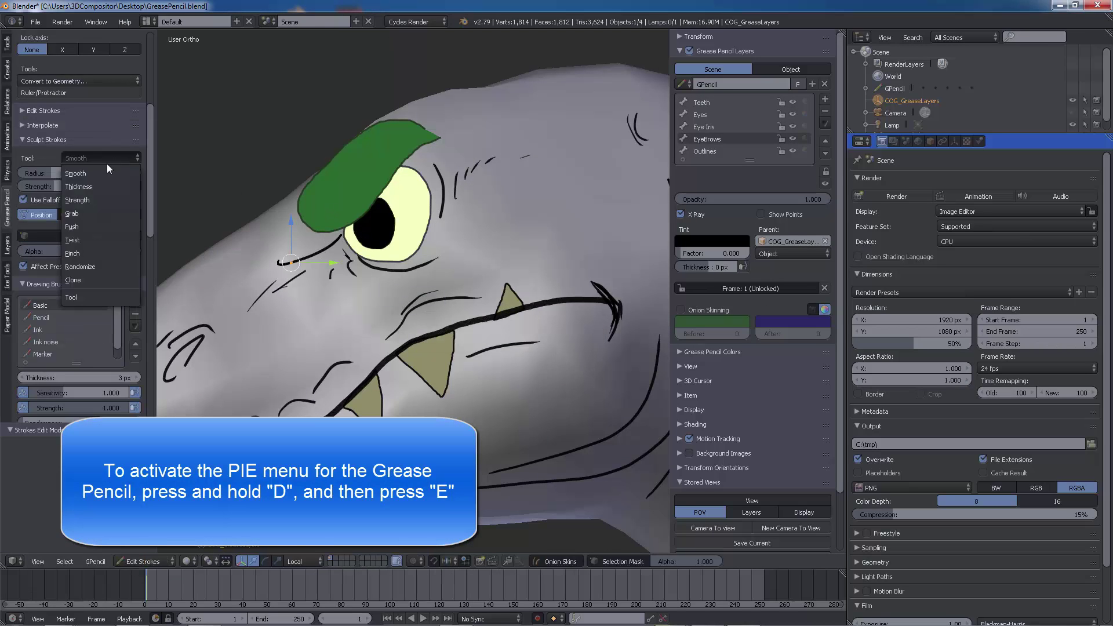
{"action": "left_click", "coordinate": [98, 211]}
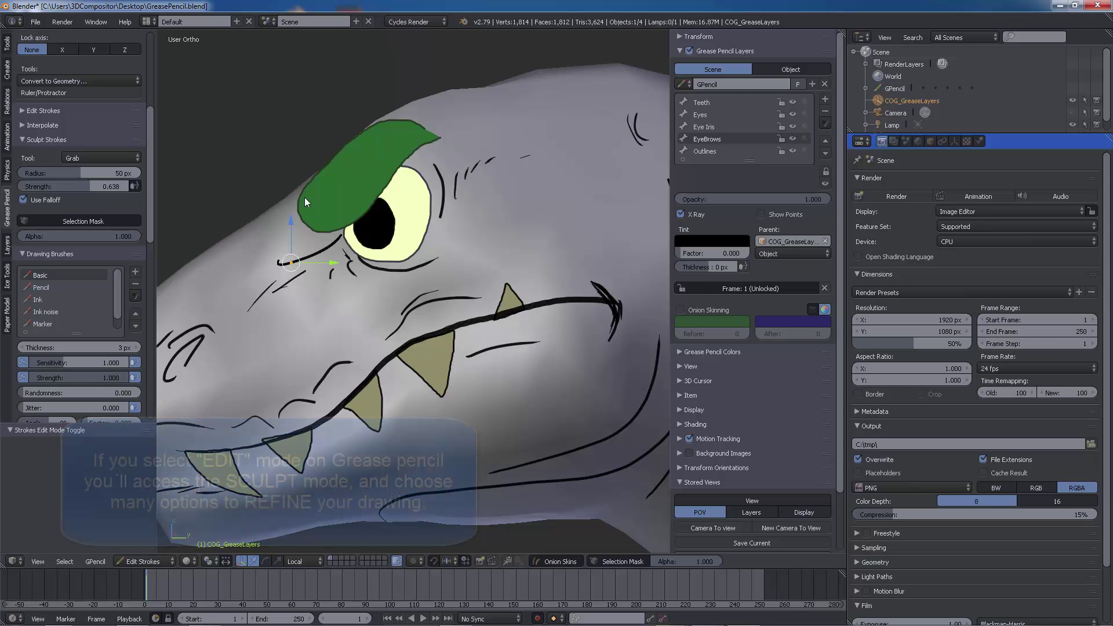
{"action": "key", "text": "e"}
{"action": "left_click_drag", "start_coordinate": [306, 215], "coordinate": [306, 225]}
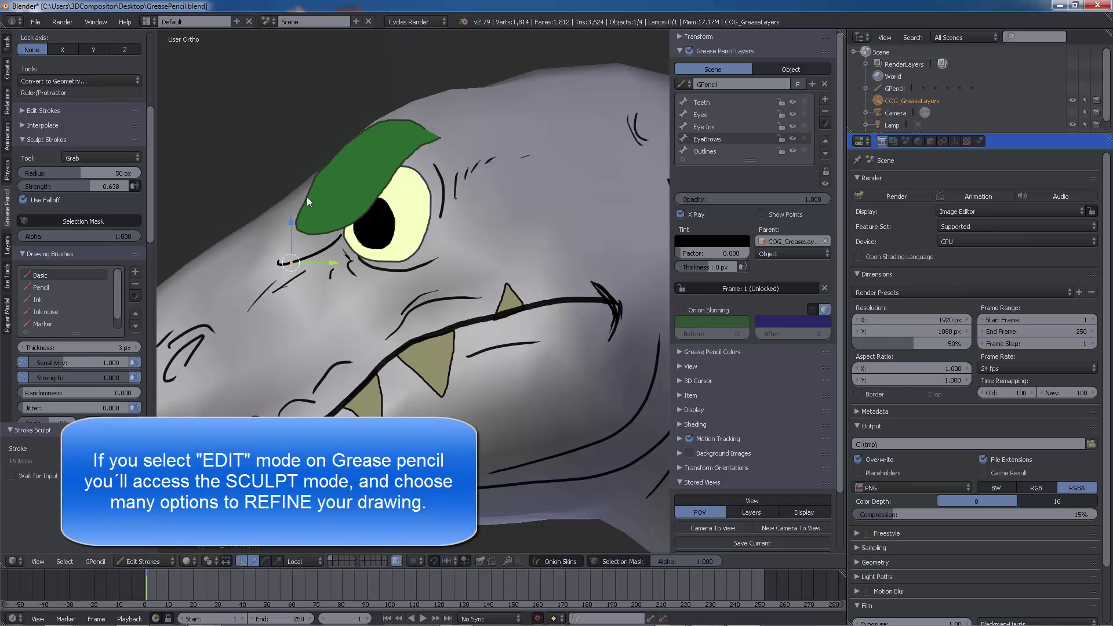
{"action": "mouse_move", "coordinate": [328, 162]}
{"action": "left_mouse_down"}
{"action": "mouse_move", "coordinate": [333, 149]}
{"action": "mouse_move", "coordinate": [327, 178]}
{"action": "left_mouse_up"}
{"action": "key", "text": "Escape"}
Step: Smooth the front and lower contour of the green eyebrow with the Smooth sculpt brush
{"action": "left_click", "coordinate": [103, 157]}
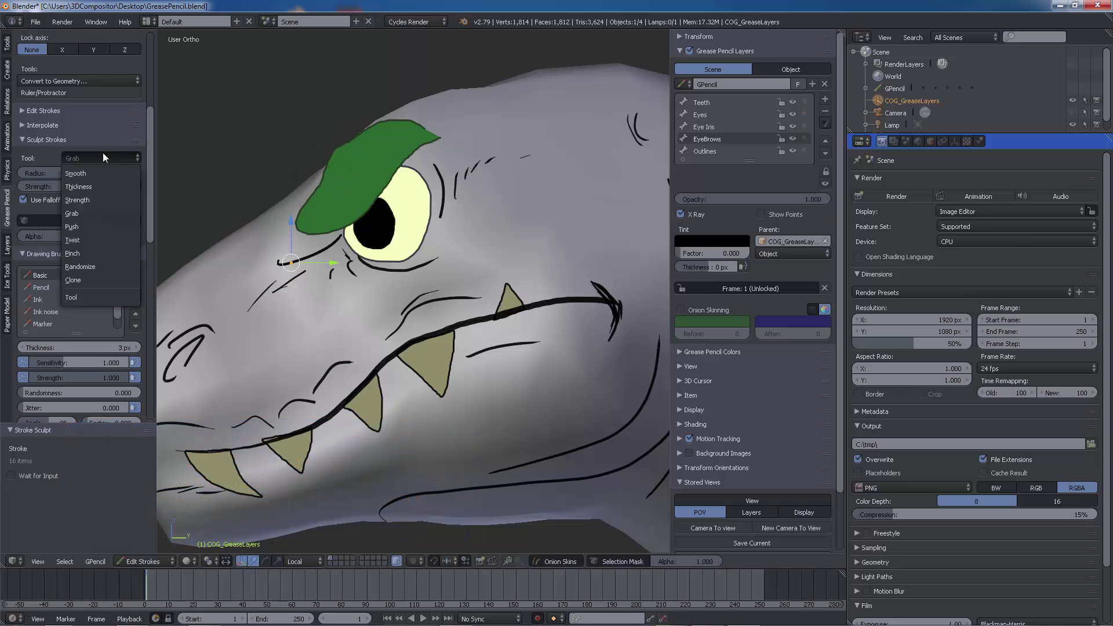
{"action": "left_click", "coordinate": [99, 174]}
{"action": "key", "text": "e"}
{"action": "left_click_drag", "start_coordinate": [330, 157], "coordinate": [295, 225]}
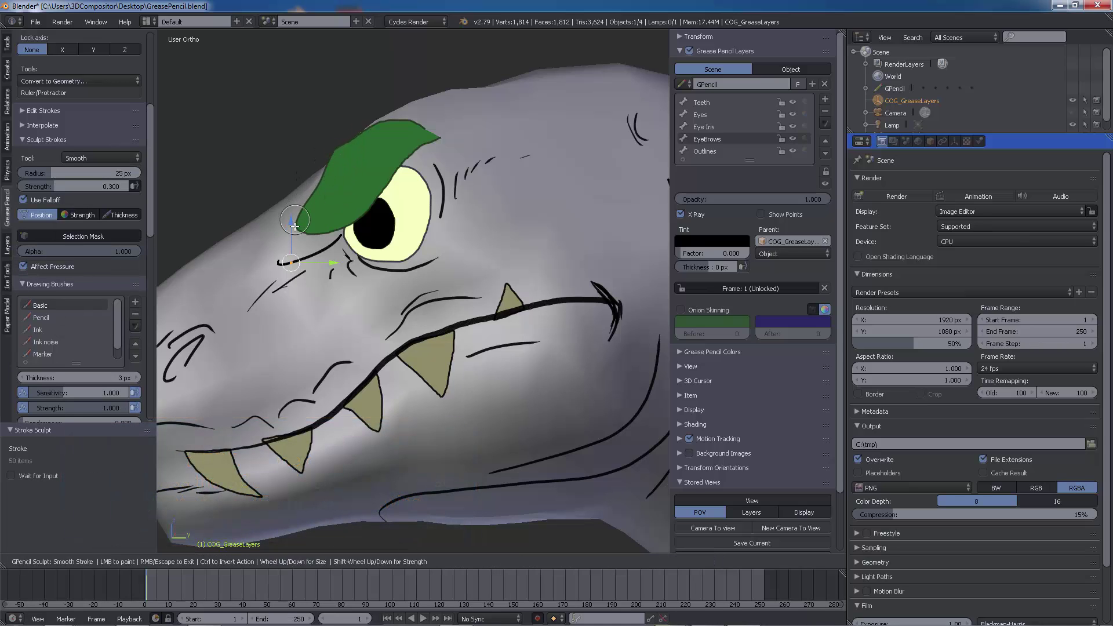
{"action": "mouse_move", "coordinate": [370, 197]}
{"action": "left_mouse_down"}
{"action": "mouse_move", "coordinate": [418, 127]}
{"action": "mouse_move", "coordinate": [383, 120]}
{"action": "mouse_move", "coordinate": [471, 133]}
{"action": "left_mouse_up"}
{"action": "middle_click_drag", "start_coordinate": [521, 200], "coordinate": [565, 155], "text": "shift"}
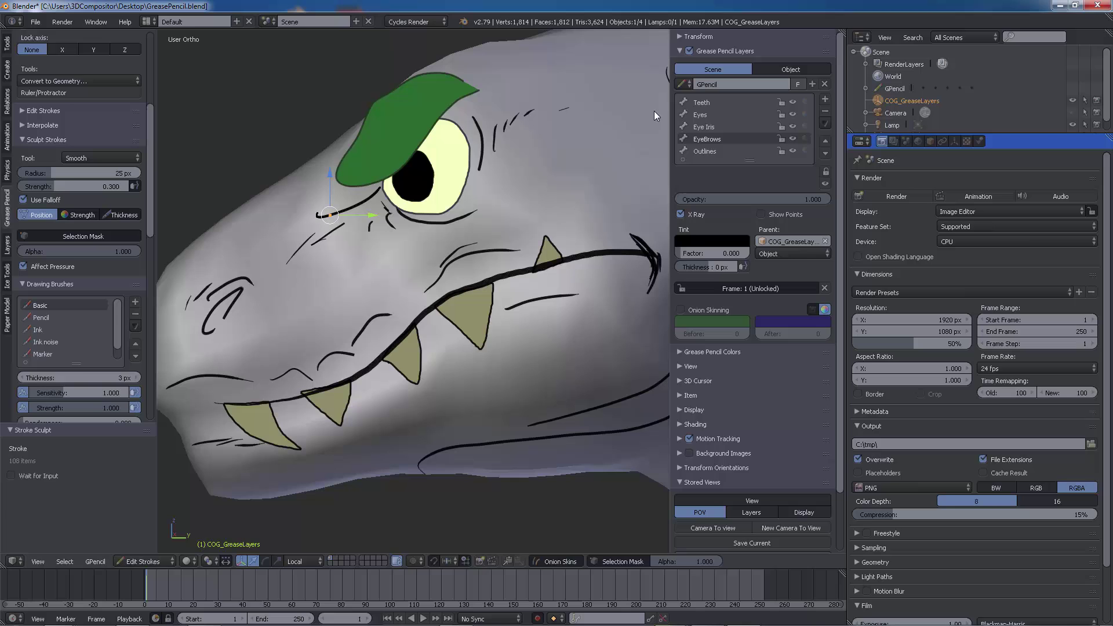
Step: Smooth the Outlines strokes at the corner of the mouth and the rear edge of the eye
{"action": "left_click", "coordinate": [717, 150]}
{"action": "middle_click_drag", "start_coordinate": [606, 217], "coordinate": [568, 227], "text": "shift"}
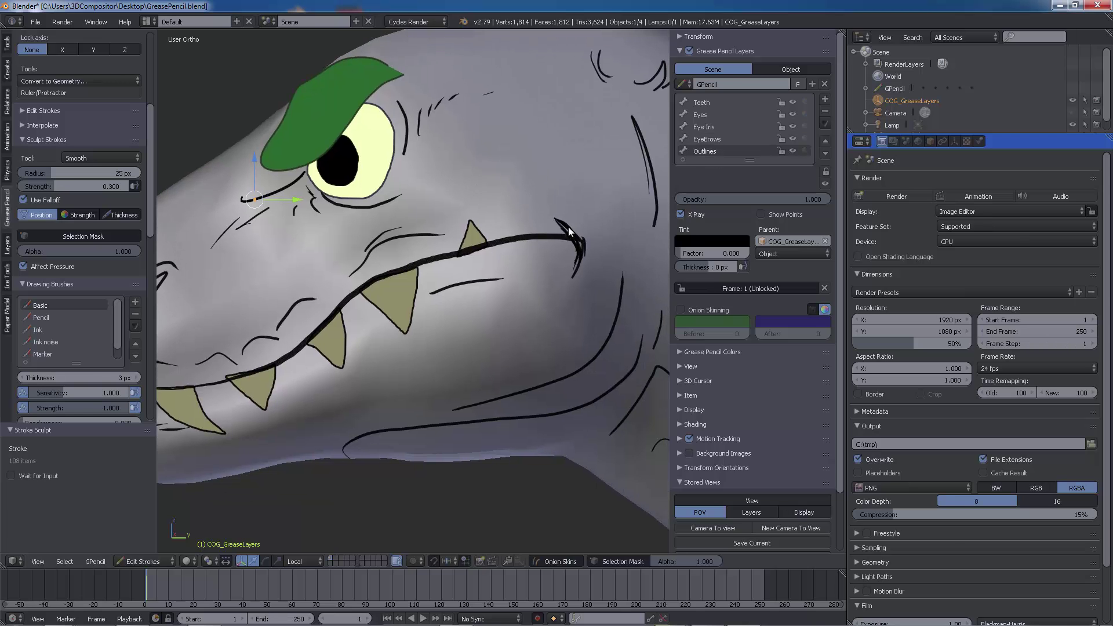
{"action": "key", "text": "e"}
{"action": "mouse_move", "coordinate": [575, 275]}
{"action": "left_mouse_down"}
{"action": "mouse_move", "coordinate": [574, 248]}
{"action": "mouse_move", "coordinate": [568, 261]}
{"action": "left_mouse_up"}
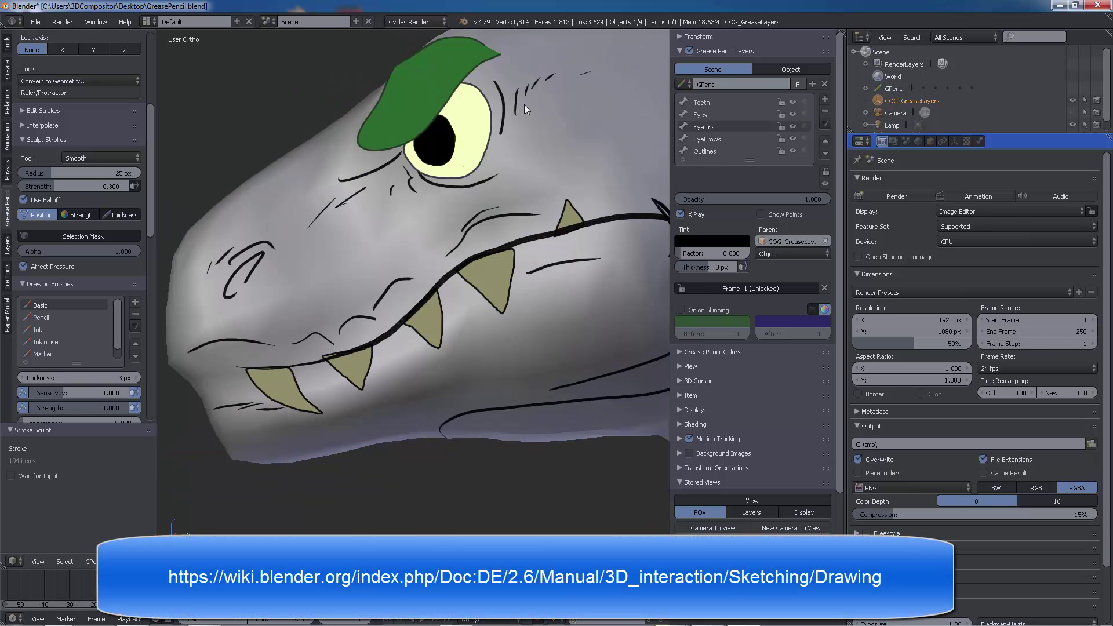
{"action": "left_click_drag", "start_coordinate": [473, 85], "coordinate": [472, 171]}
{"action": "middle_click_drag", "start_coordinate": [544, 134], "coordinate": [495, 193], "text": "shift"}
Step: Smooth the contours of the teeth along the jaw on the Teeth layer
{"action": "left_click", "coordinate": [716, 102]}
{"action": "left_click_drag", "start_coordinate": [437, 331], "coordinate": [428, 349]}
{"action": "scroll", "coordinate": [499, 330], "scroll_direction": "up", "scroll_amount": 4}
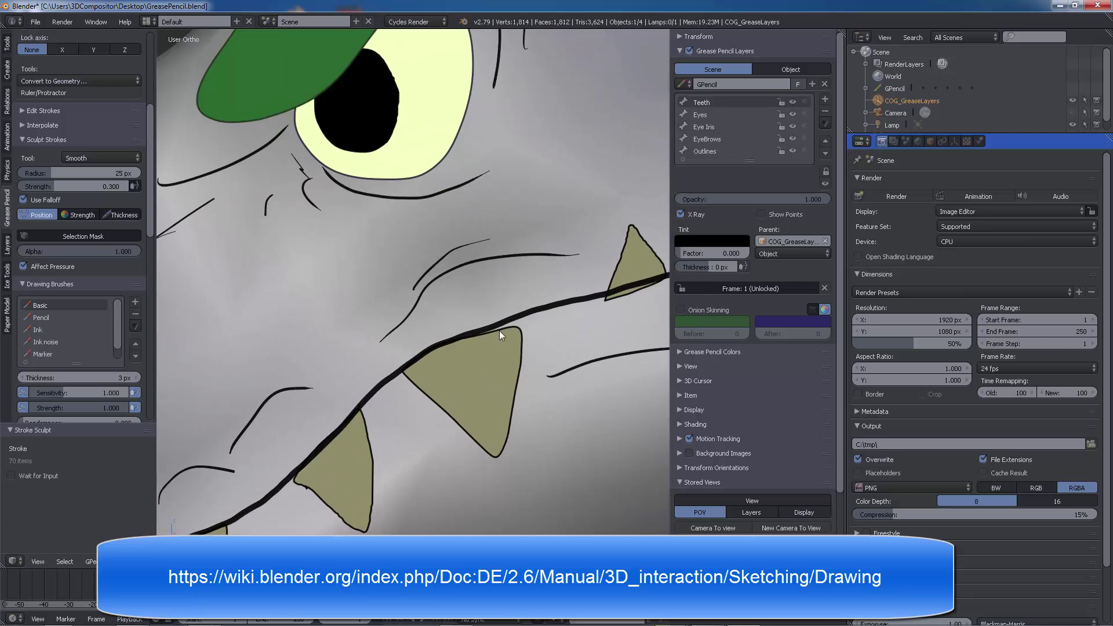
{"action": "left_click_drag", "start_coordinate": [508, 454], "coordinate": [441, 417]}
{"action": "middle_click_drag", "start_coordinate": [414, 449], "coordinate": [470, 280], "text": "shift"}
{"action": "mouse_move", "coordinate": [423, 366]}
{"action": "left_mouse_down"}
{"action": "mouse_move", "coordinate": [373, 331]}
{"action": "mouse_move", "coordinate": [427, 298]}
{"action": "left_mouse_up"}
{"action": "middle_click_drag", "start_coordinate": [402, 311], "coordinate": [493, 229], "text": "shift"}
{"action": "mouse_move", "coordinate": [289, 312]}
{"action": "left_mouse_down"}
{"action": "mouse_move", "coordinate": [360, 365]}
{"action": "mouse_move", "coordinate": [375, 299]}
{"action": "left_mouse_up"}
{"action": "middle_click_drag", "start_coordinate": [235, 322], "coordinate": [380, 305], "text": "shift"}
{"action": "mouse_move", "coordinate": [277, 348]}
{"action": "left_mouse_down"}
{"action": "mouse_move", "coordinate": [307, 370]}
{"action": "mouse_move", "coordinate": [549, 219]}
{"action": "left_mouse_up"}
{"action": "scroll", "coordinate": [549, 219], "scroll_direction": "down", "scroll_amount": 5}
{"action": "mouse_move", "coordinate": [549, 219]}
{"action": "middle_mouse_down", "text": "shift"}
{"action": "mouse_move", "coordinate": [449, 253]}
{"action": "mouse_move", "coordinate": [339, 354]}
{"action": "middle_mouse_up", "text": "shift"}
Step: Narrow the black iris on the Eye Iris layer with the Pinch sculpt brush
{"action": "scroll", "coordinate": [340, 354], "scroll_direction": "up", "scroll_amount": 12}
{"action": "left_click_drag", "start_coordinate": [339, 354], "coordinate": [423, 147]}
{"action": "mouse_move", "coordinate": [510, 276]}
{"action": "left_mouse_down"}
{"action": "mouse_move", "coordinate": [425, 148]}
{"action": "mouse_move", "coordinate": [411, 148]}
{"action": "left_mouse_up"}
{"action": "left_click", "coordinate": [100, 158]}
{"action": "left_click", "coordinate": [87, 252]}
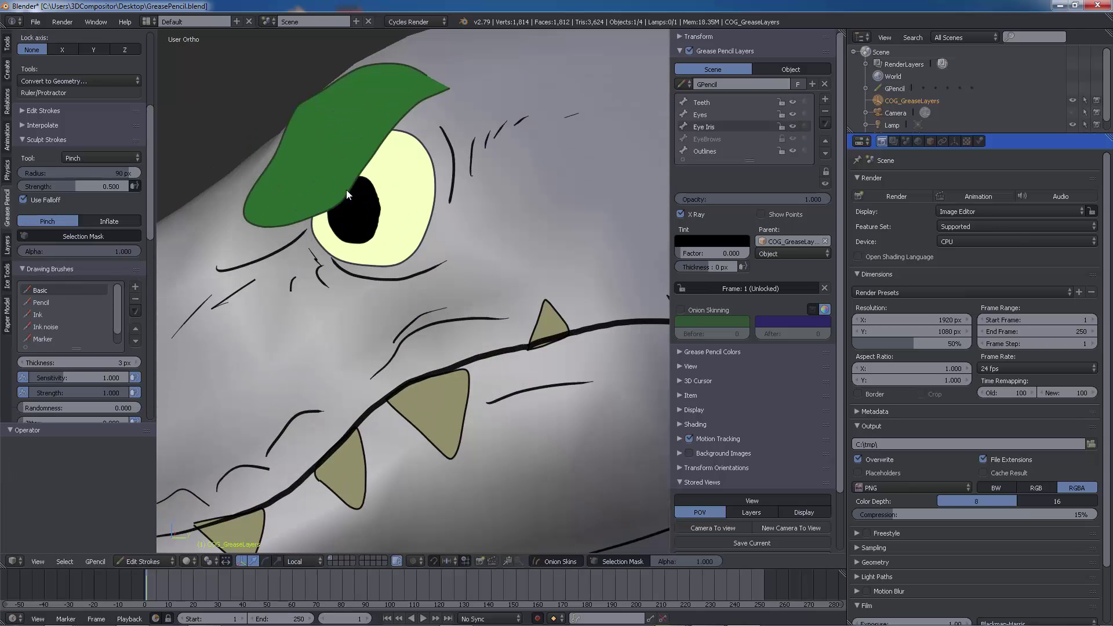
{"action": "left_click_drag", "start_coordinate": [349, 191], "coordinate": [344, 236]}
Step: Pull the black iris into a slanted reptile-like slit with the Grab sculpt brush
{"action": "left_click", "coordinate": [102, 158]}
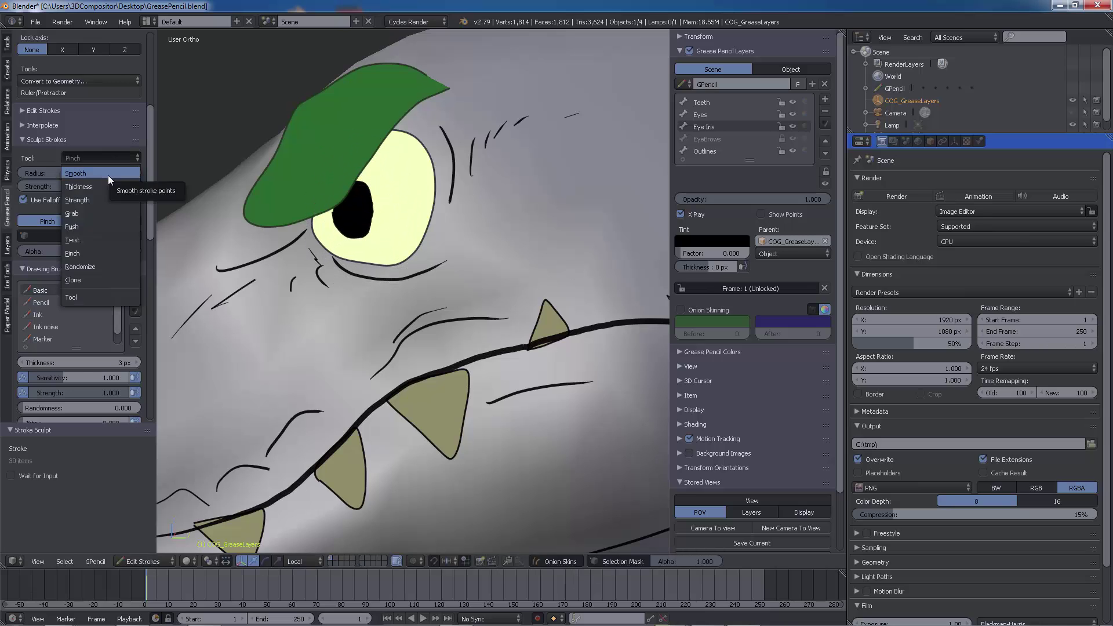
{"action": "left_click", "coordinate": [93, 214]}
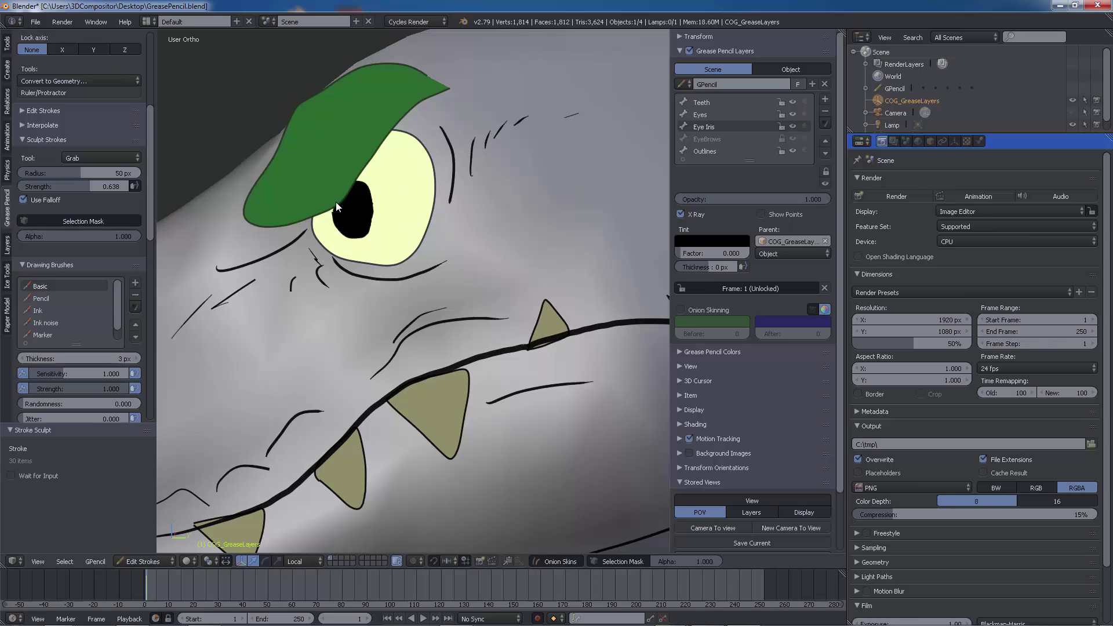
{"action": "mouse_move", "coordinate": [358, 228]}
{"action": "left_mouse_down"}
{"action": "mouse_move", "coordinate": [373, 243]}
{"action": "mouse_move", "coordinate": [338, 211]}
{"action": "mouse_move", "coordinate": [356, 188]}
{"action": "mouse_move", "coordinate": [370, 244]}
{"action": "left_mouse_up"}
{"action": "scroll", "coordinate": [497, 239], "scroll_direction": "down", "scroll_amount": 5}
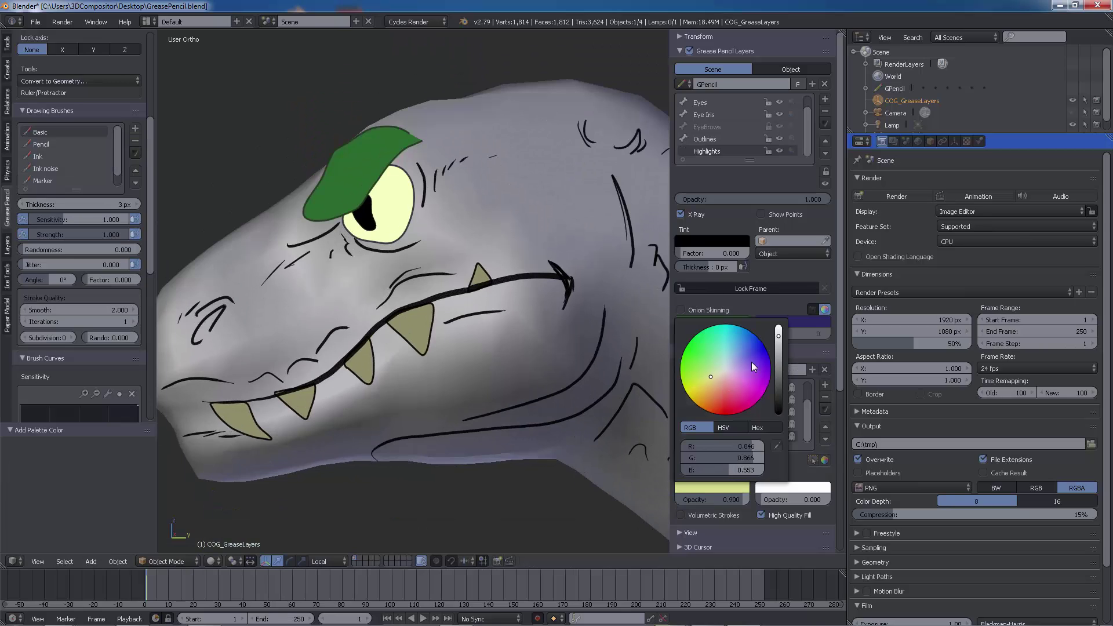
Step: Give the Highlights palette color a muted gray-green stroke and a pale green fill of RGB 0.882, 1.000, 0.777 at opacity 1.000
{"action": "left_click", "coordinate": [778, 359]}
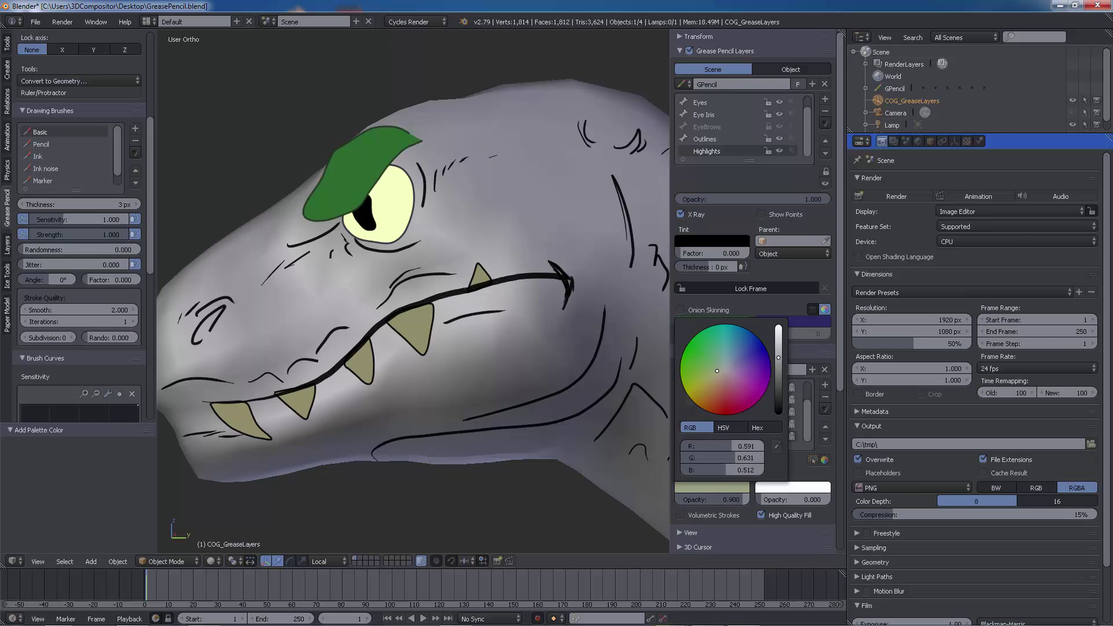
{"action": "left_click", "coordinate": [790, 487]}
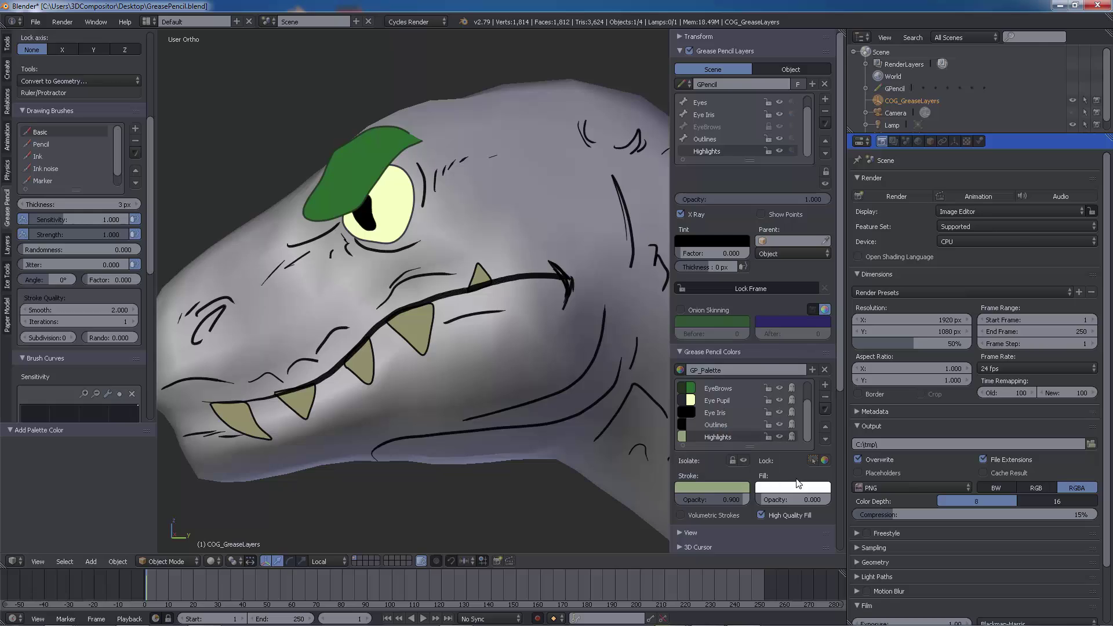
{"action": "left_click", "coordinate": [790, 489]}
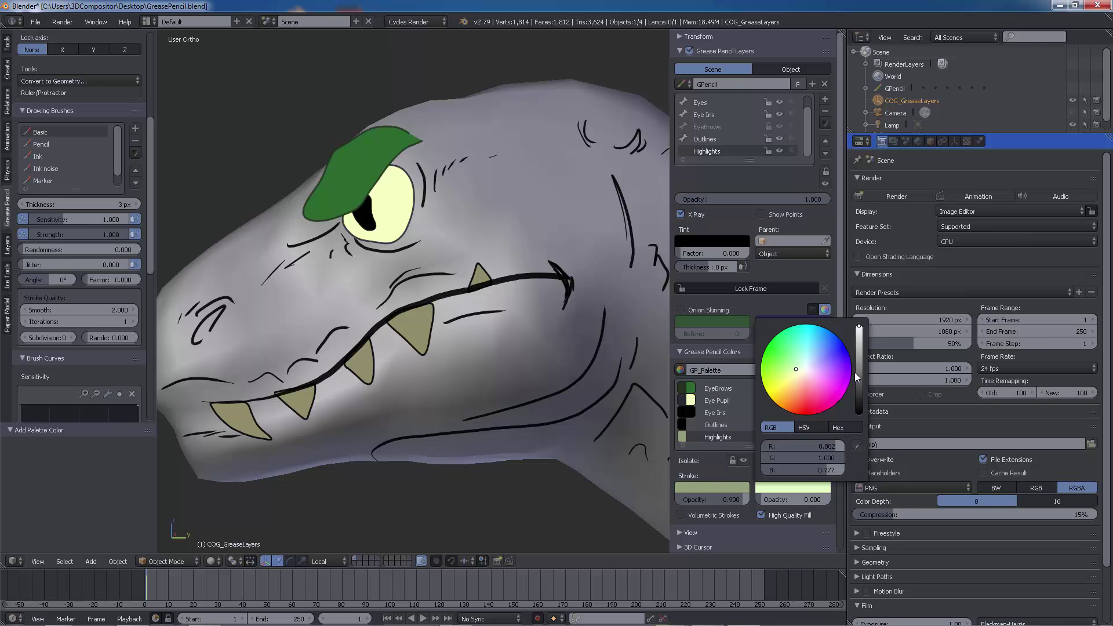
{"action": "left_click_drag", "start_coordinate": [762, 502], "coordinate": [829, 502]}
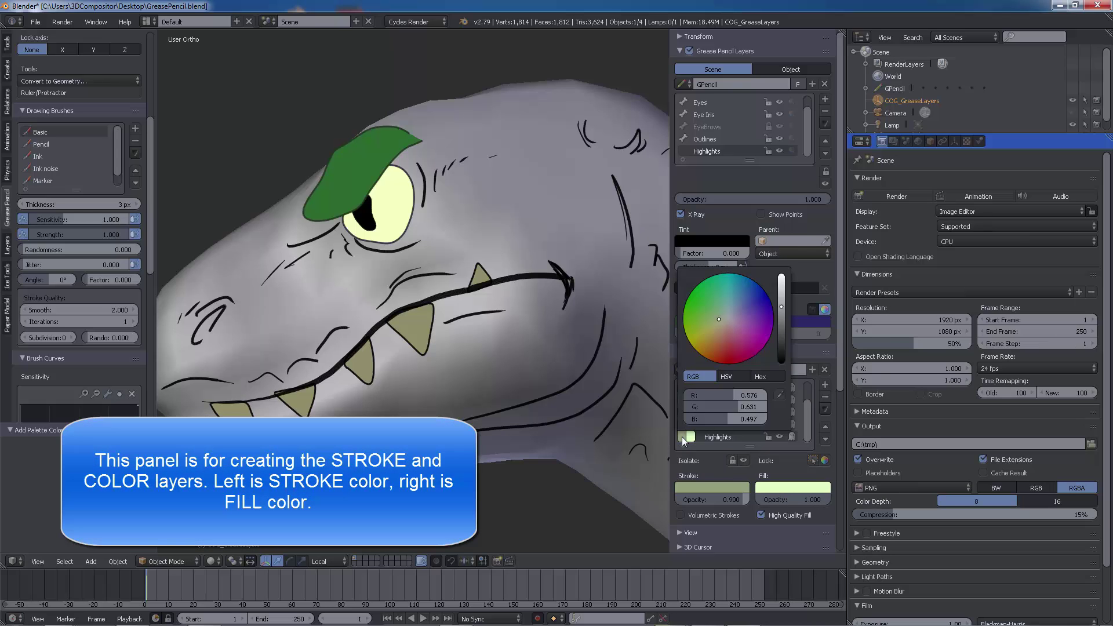
{"action": "left_click", "coordinate": [690, 436]}
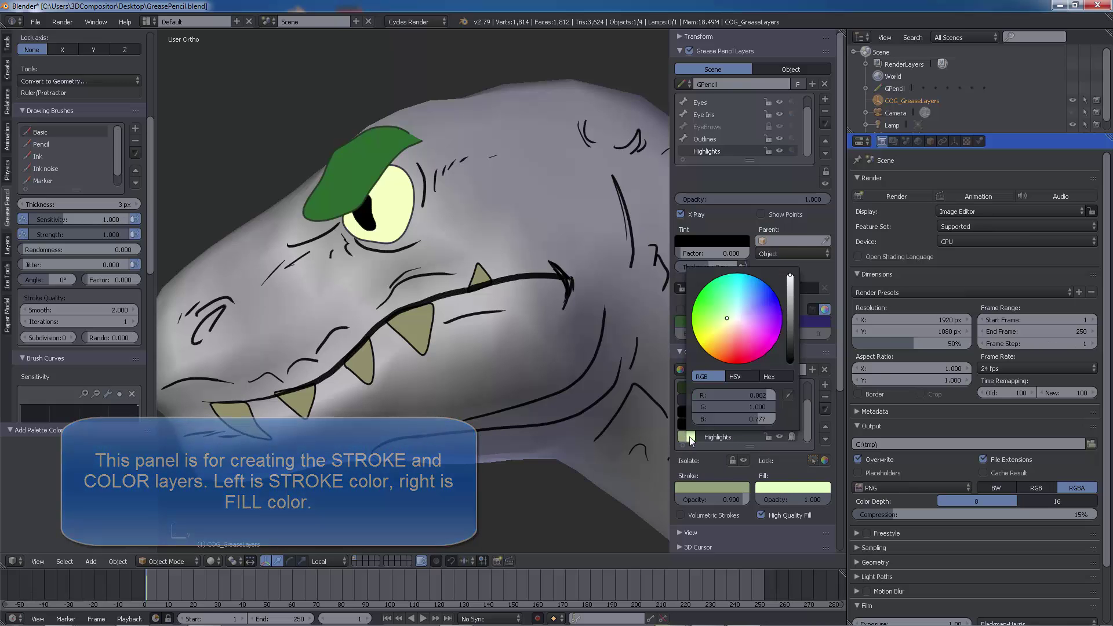
{"action": "left_click", "coordinate": [685, 436]}
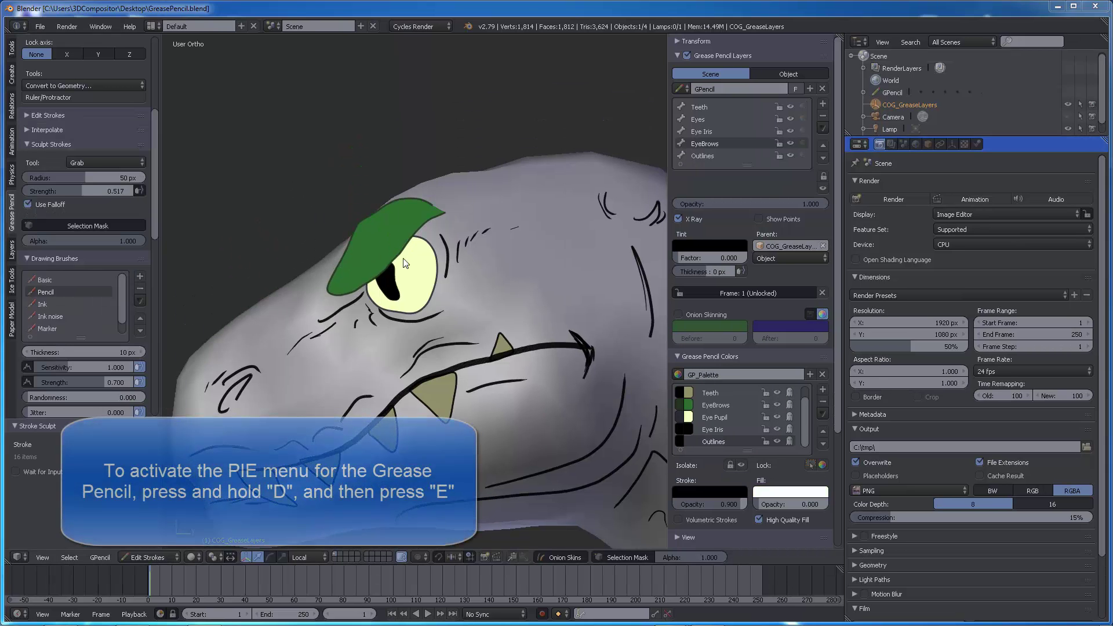
Step: Choose the Push sculpt brush for the EyeBrows layer with a radius of 25 px and a strength of 0.514
{"action": "scroll", "coordinate": [490, 241], "scroll_direction": "up", "scroll_amount": 5}
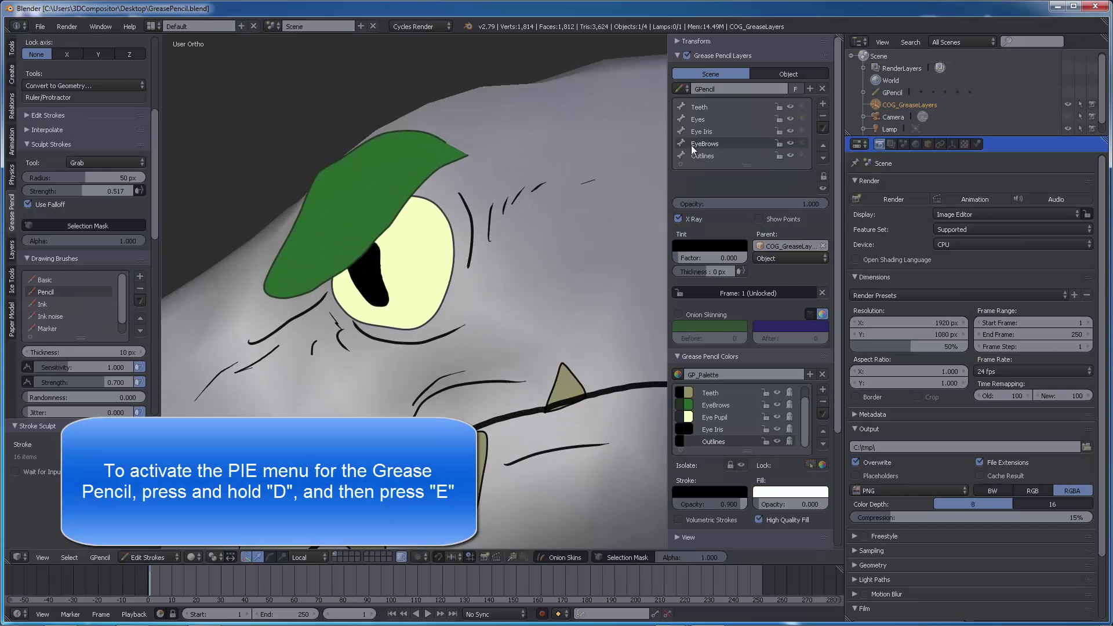
{"action": "key", "text": "d+e"}
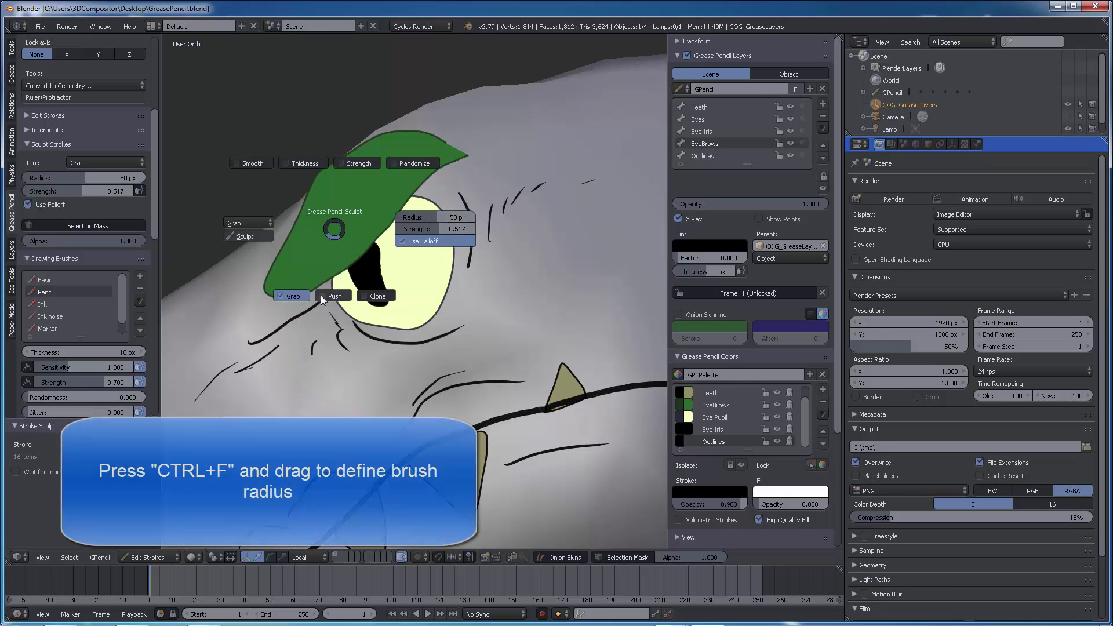
{"action": "left_click", "coordinate": [262, 224]}
{"action": "left_click", "coordinate": [298, 297]}
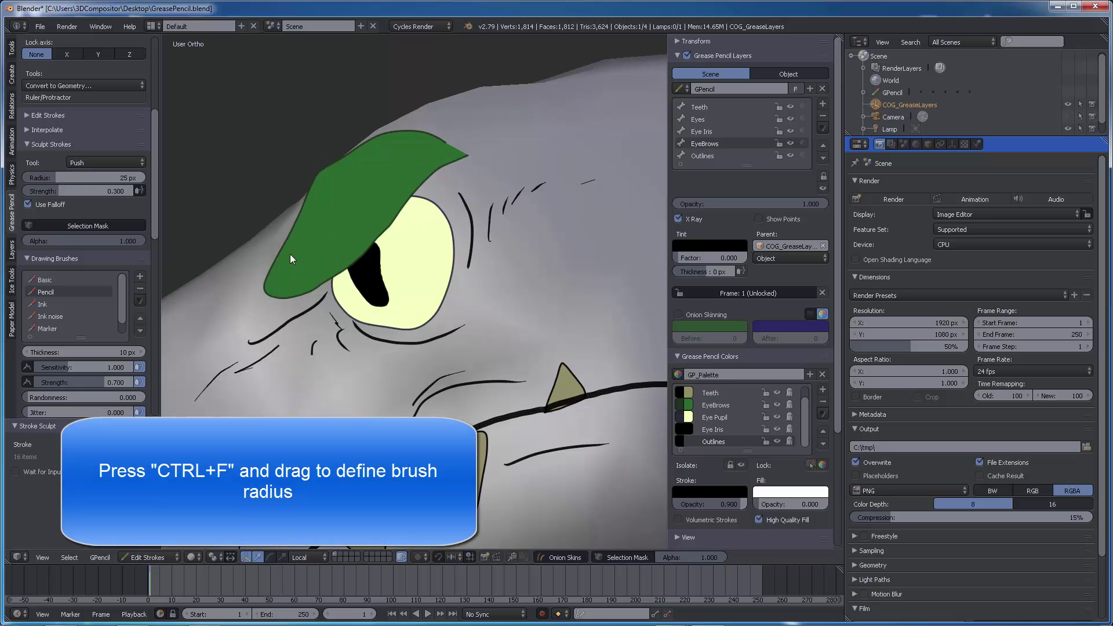
{"action": "key", "text": "ctrl+f"}
{"action": "left_click", "coordinate": [306, 266]}
{"action": "key", "text": "shift+f"}
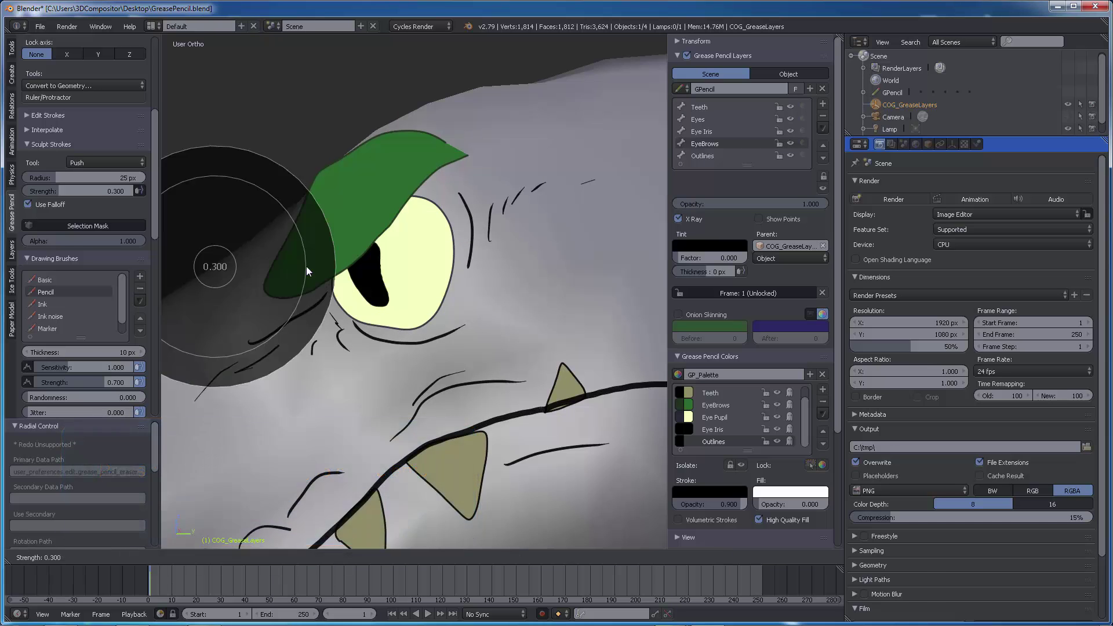
{"action": "left_click", "coordinate": [286, 265]}
Step: Push the eyebrow's front tip outward into a sharper point and adjust its edge above the eye
{"action": "left_click_drag", "start_coordinate": [288, 277], "coordinate": [265, 286]}
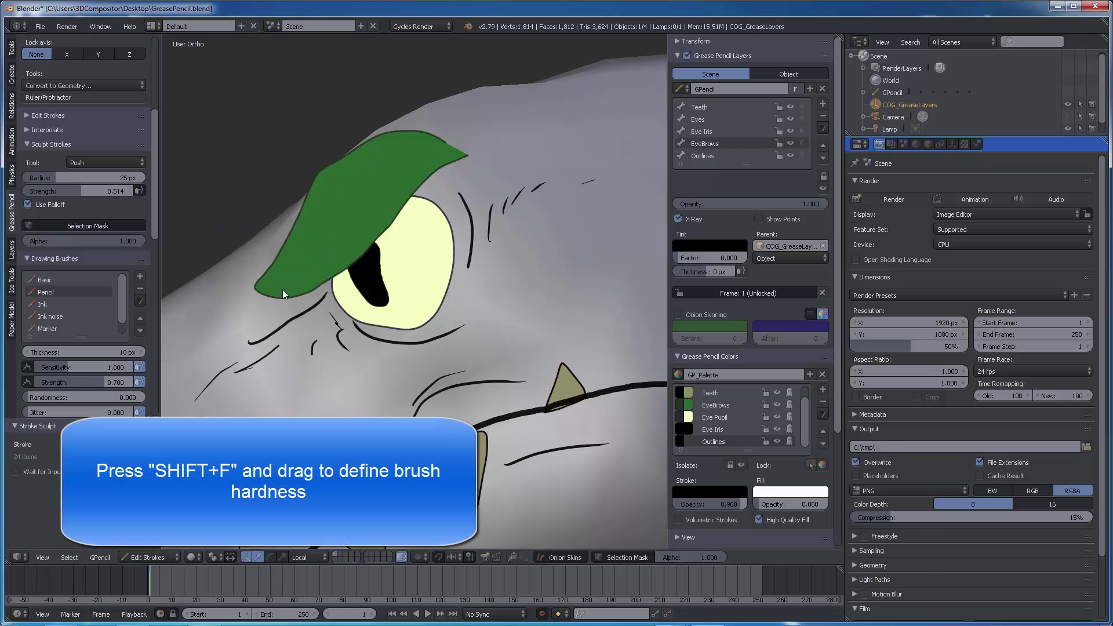
{"action": "left_click_drag", "start_coordinate": [383, 229], "coordinate": [383, 233]}
{"action": "key", "text": "d+e"}
{"action": "left_click", "coordinate": [304, 229]}
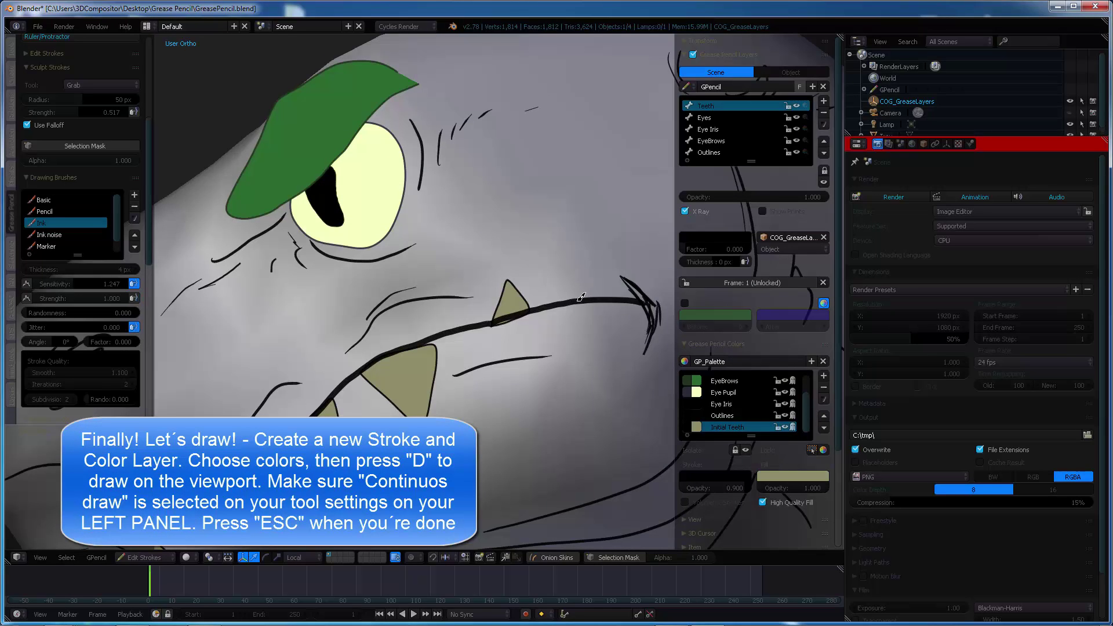
Step: Draw a new pointed tooth on the mouth line near the mouth corner, using the Ink brush and the Initial Teeth color
{"action": "left_click_drag", "start_coordinate": [579, 299], "coordinate": [582, 248]}
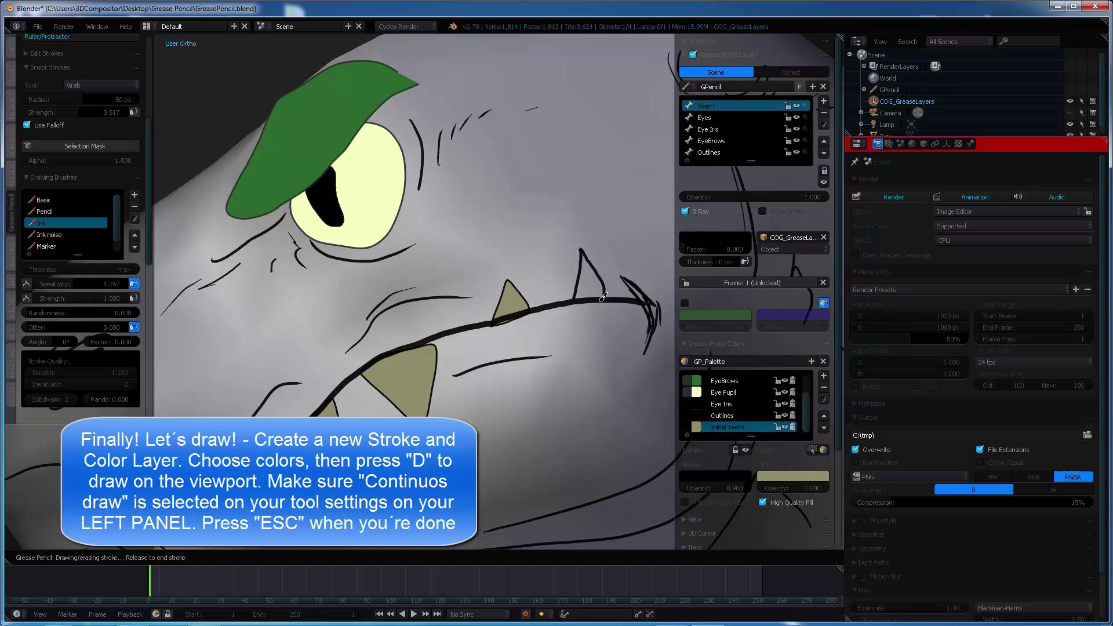
{"action": "left_click_drag", "start_coordinate": [576, 295], "coordinate": [577, 295]}
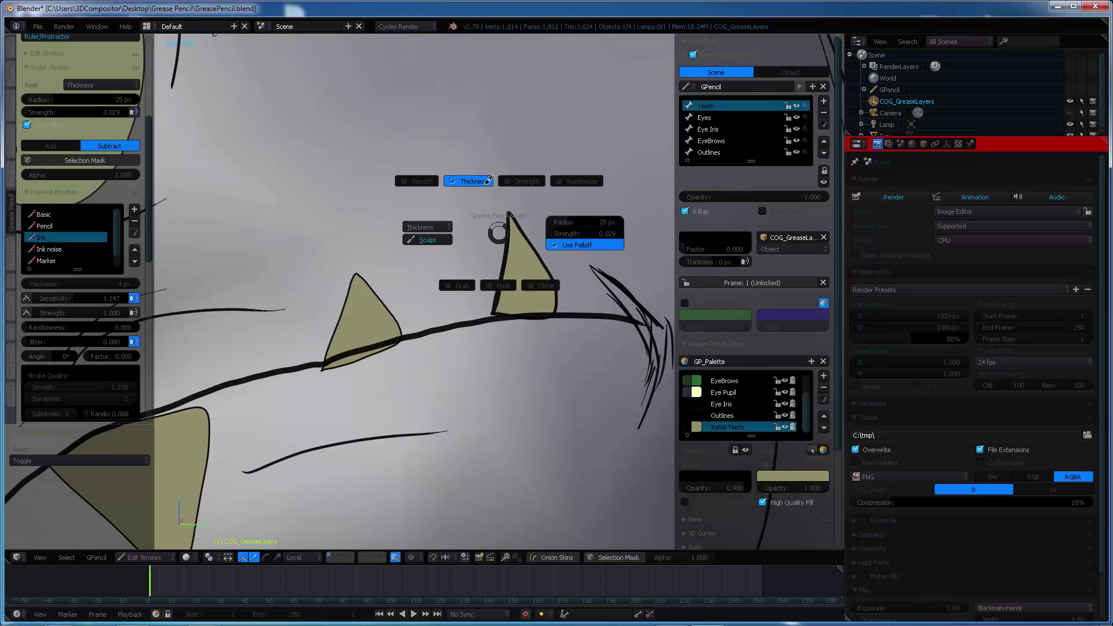
Step: Thin the new tooth's outline with the Thickness sculpt brush in Subtract mode at a radius of 46 px
{"action": "left_click", "coordinate": [509, 213]}
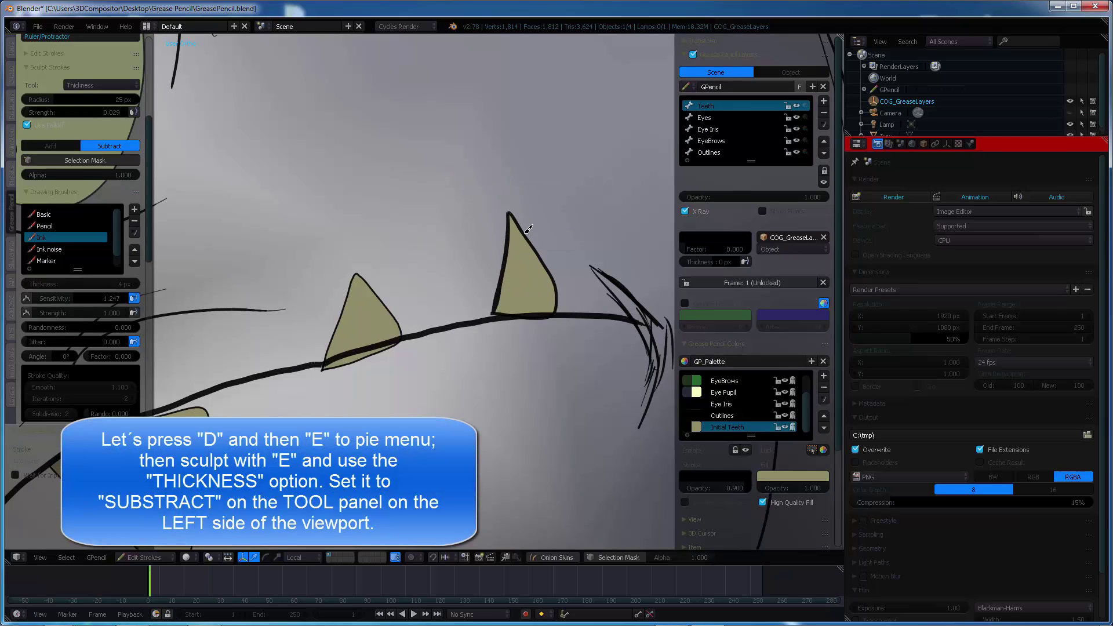
{"action": "key", "text": "e"}
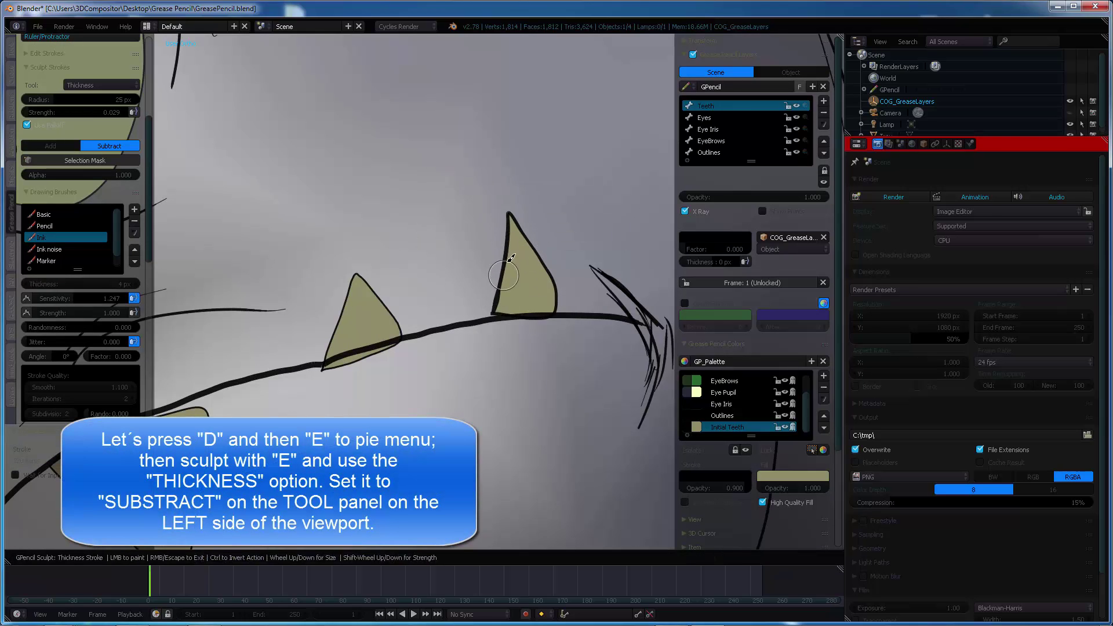
{"action": "key", "text": "Escape"}
{"action": "key", "text": "ctrl+f"}
{"action": "left_click", "coordinate": [509, 273]}
{"action": "key", "text": "e"}
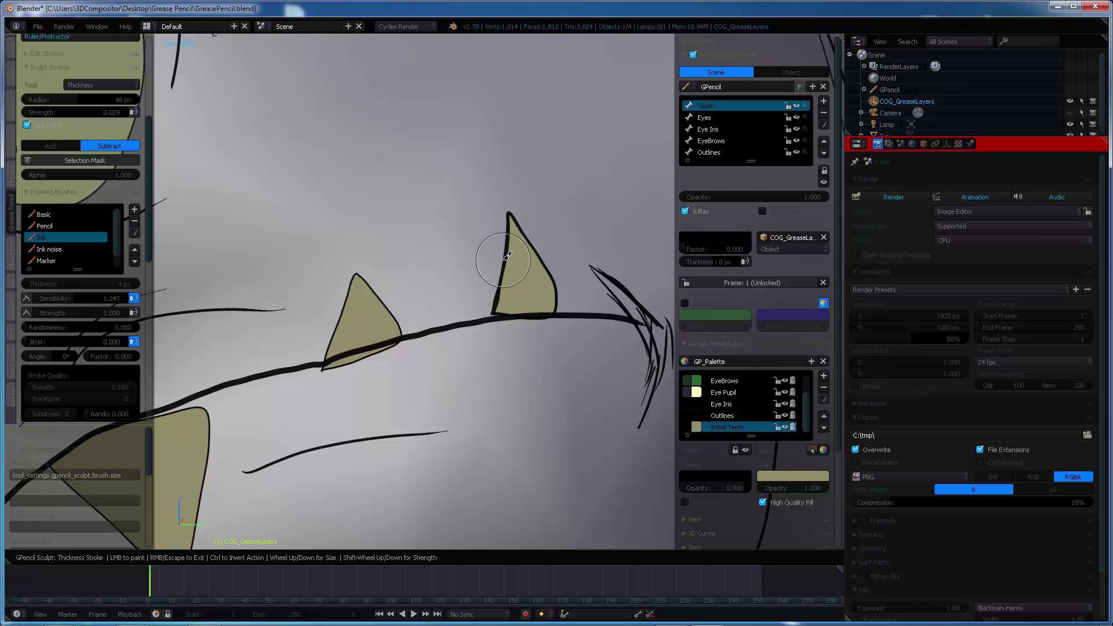
{"action": "mouse_move", "coordinate": [504, 231]}
{"action": "left_mouse_down"}
{"action": "mouse_move", "coordinate": [492, 294]}
{"action": "mouse_move", "coordinate": [527, 226]}
{"action": "left_mouse_up"}
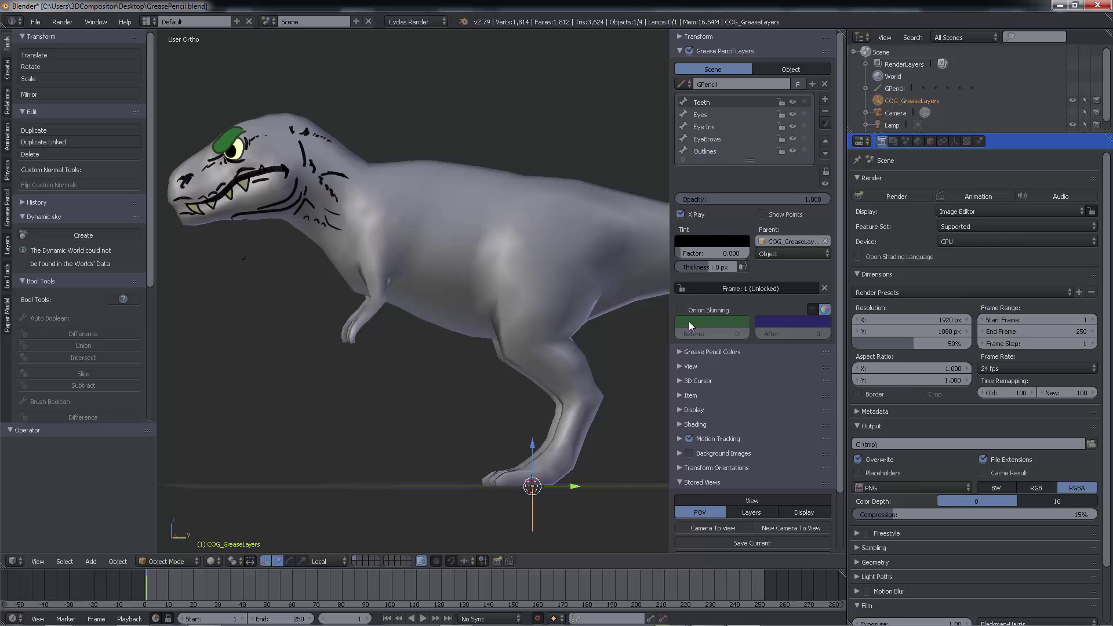
Step: Collapse the settings around Stored Views and restore the saved TRex view of the head
{"action": "scroll", "coordinate": [723, 420], "scroll_direction": "down", "scroll_amount": 3}
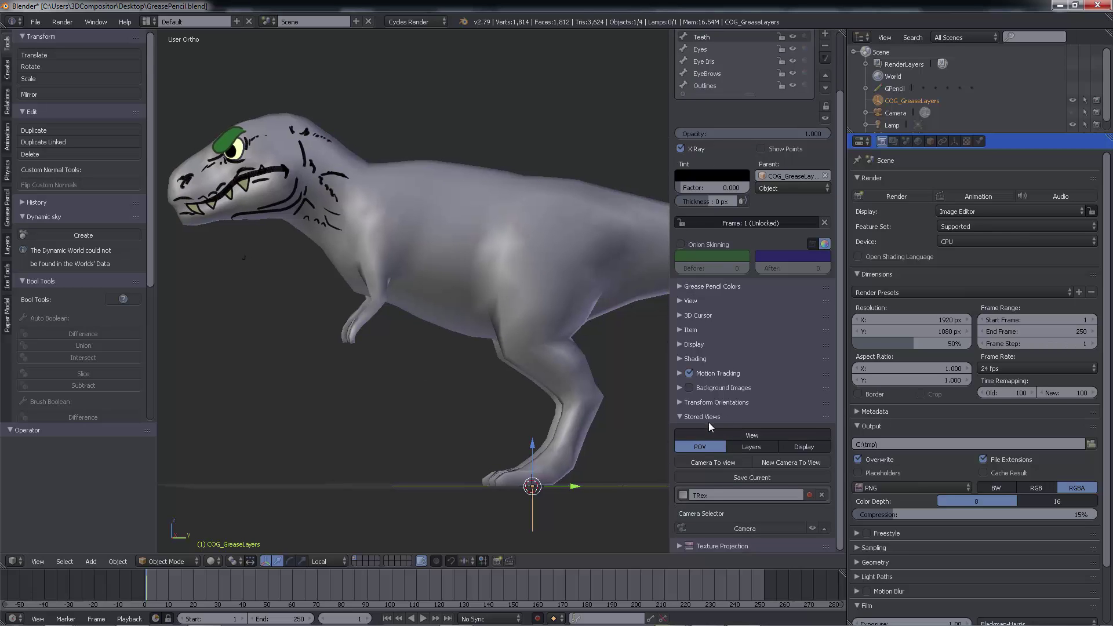
{"action": "left_click", "coordinate": [709, 422], "text": "ctrl"}
{"action": "left_click", "coordinate": [684, 273]}
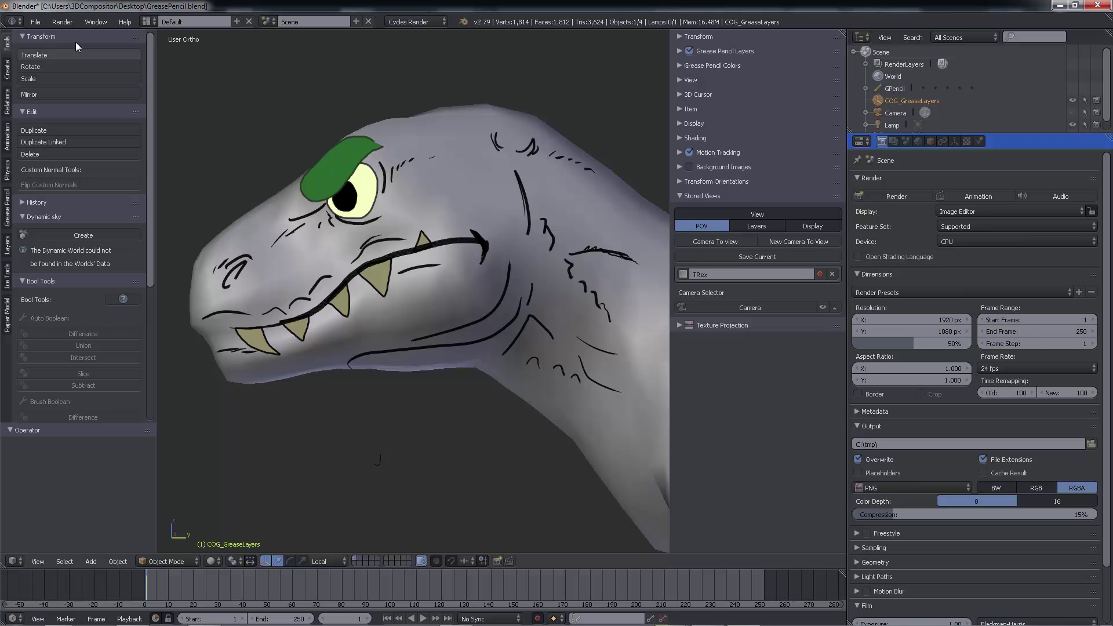
Step: Save the scene over the existing GreasePencil.blend file
{"action": "key", "text": "ctrl+s"}
{"action": "key", "text": "ctrl+s"}
{"action": "left_click", "coordinate": [287, 99]}
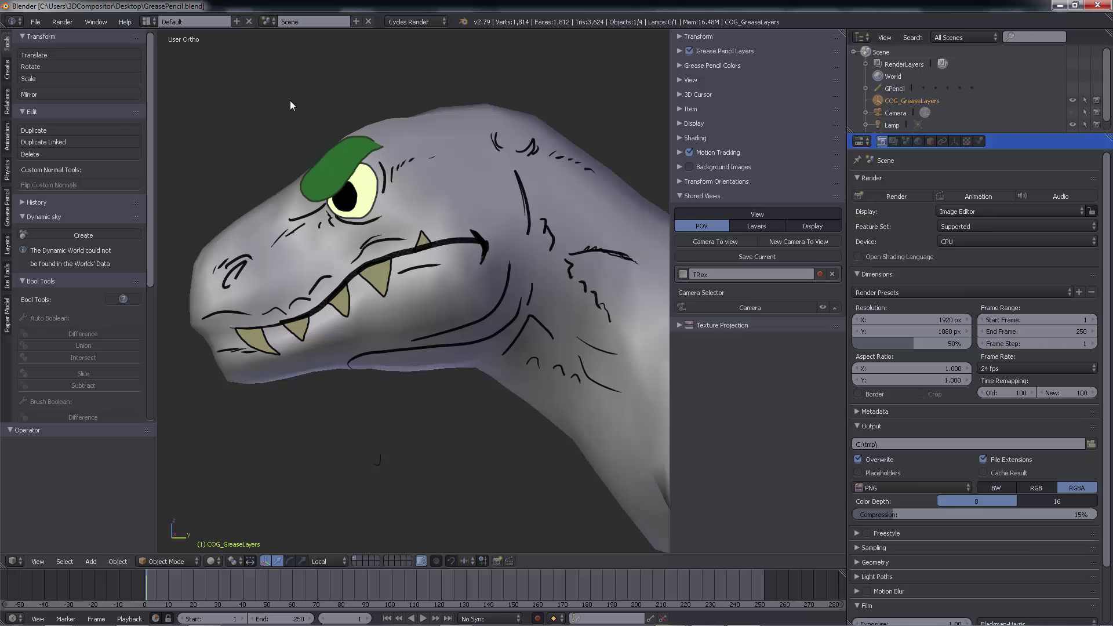